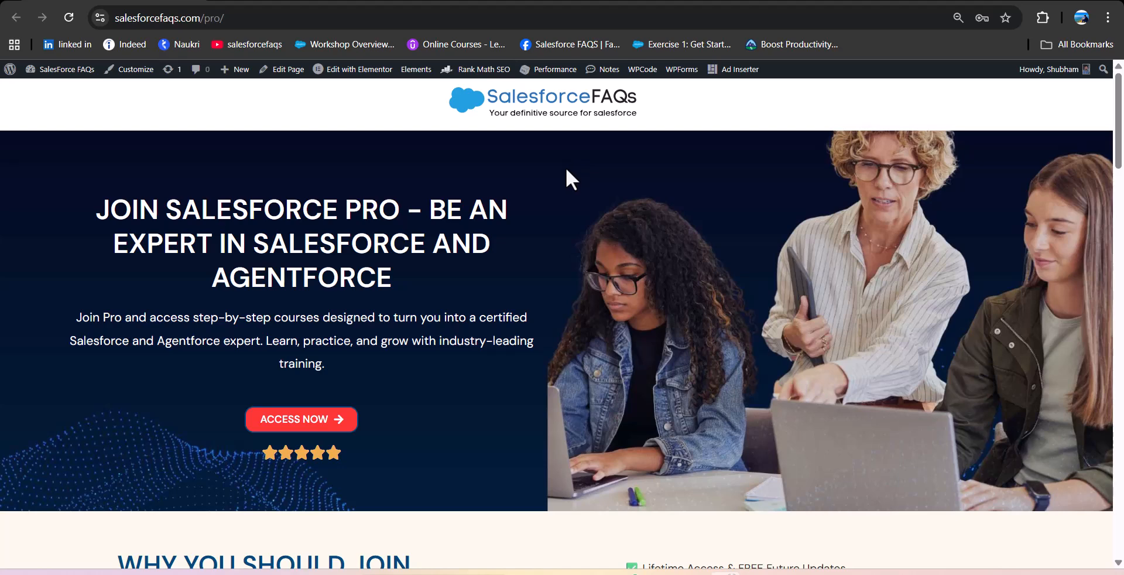
{"action": "scroll", "coordinate": [565, 172], "scroll_direction": "down", "scroll_amount": 6}
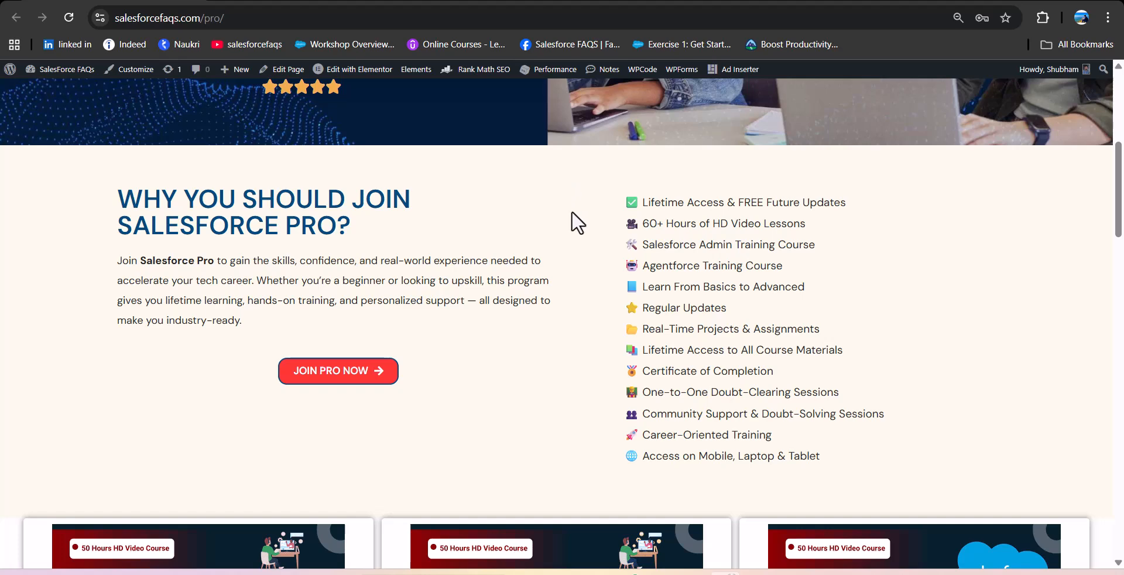
{"action": "scroll", "coordinate": [572, 217], "scroll_direction": "down", "scroll_amount": 5}
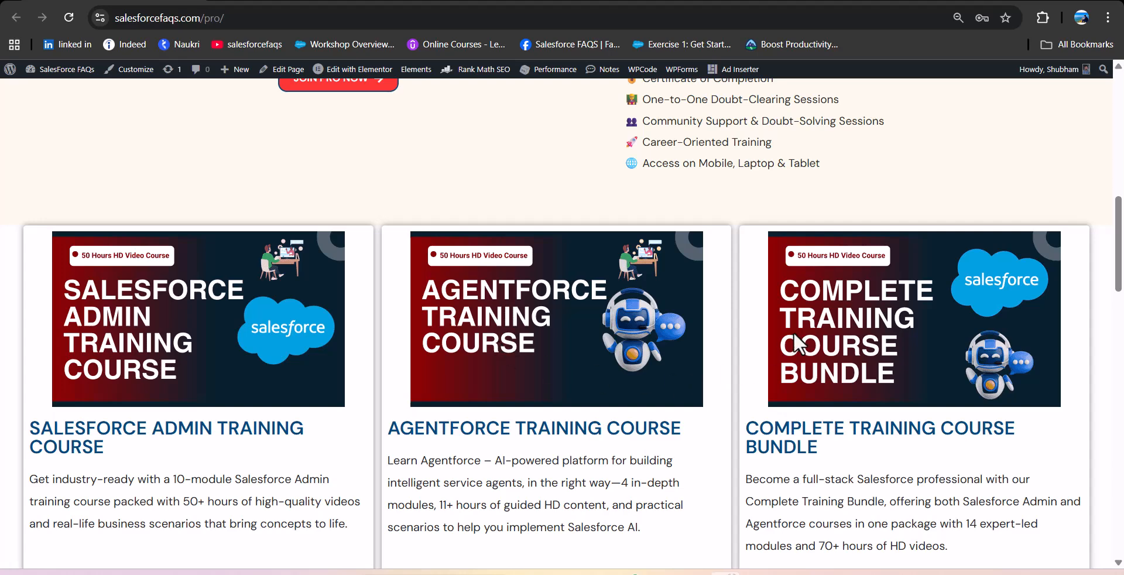
{"action": "scroll", "coordinate": [826, 322], "scroll_direction": "down", "scroll_amount": 1}
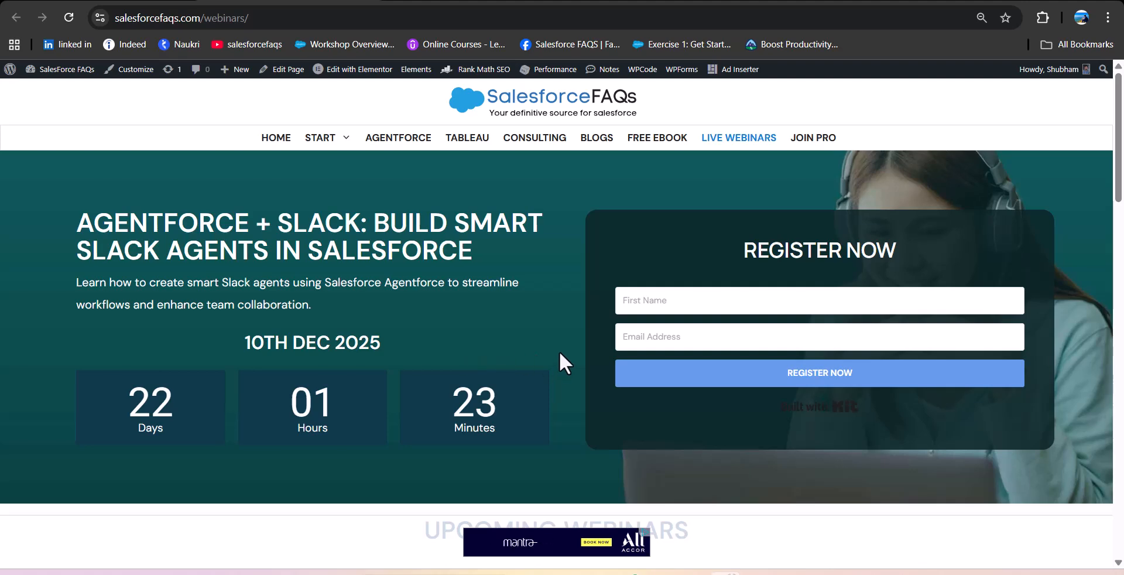
{"action": "scroll", "coordinate": [423, 325], "scroll_direction": "down", "scroll_amount": 1}
{"action": "scroll", "coordinate": [423, 324], "scroll_direction": "down", "scroll_amount": 5}
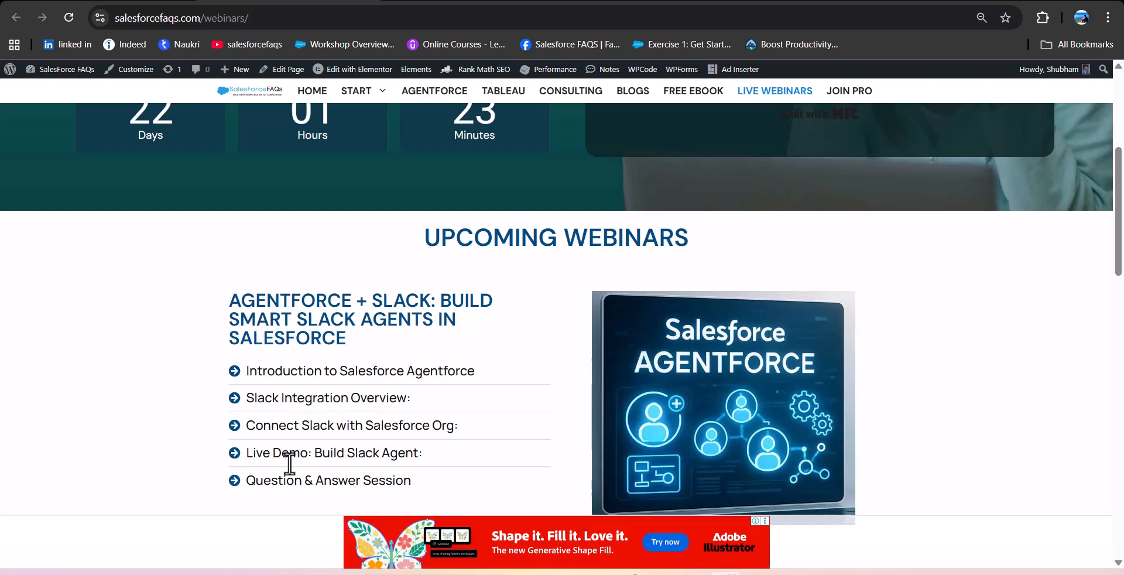
{"action": "scroll", "coordinate": [289, 462], "scroll_direction": "up", "scroll_amount": 5}
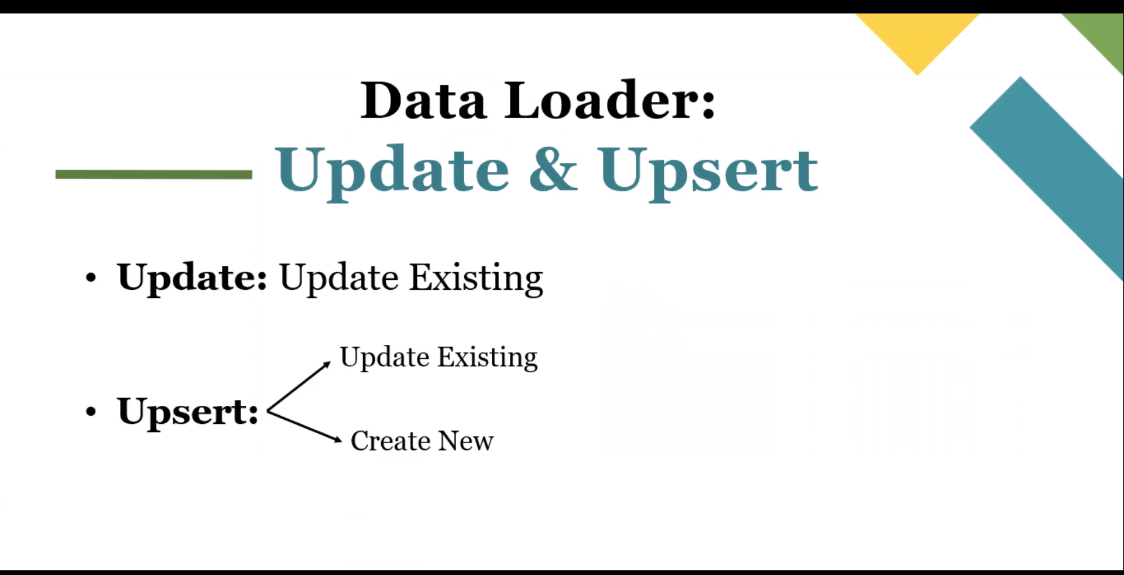
{"action": "key", "text": "Right"}
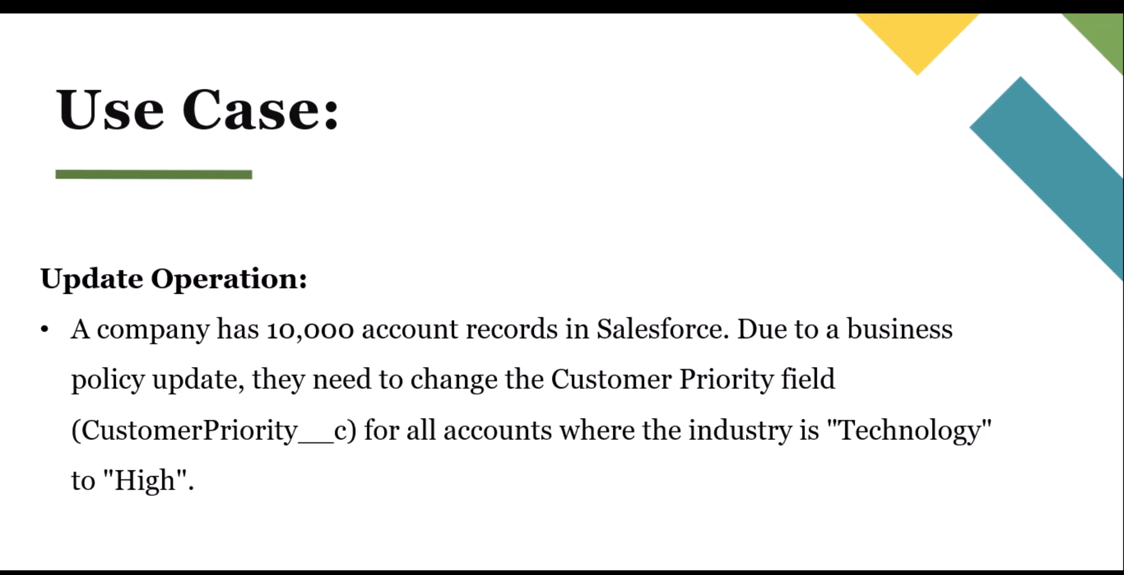
Switch to the Salesforce org in the browser and open the Sales app
{"action": "key", "text": "alt+Tab"}
{"action": "key", "text": "alt+Tab"}
{"action": "key", "text": "alt+Tab"}
{"action": "key", "text": "alt+Tab"}
{"action": "key", "text": "alt+Tab"}
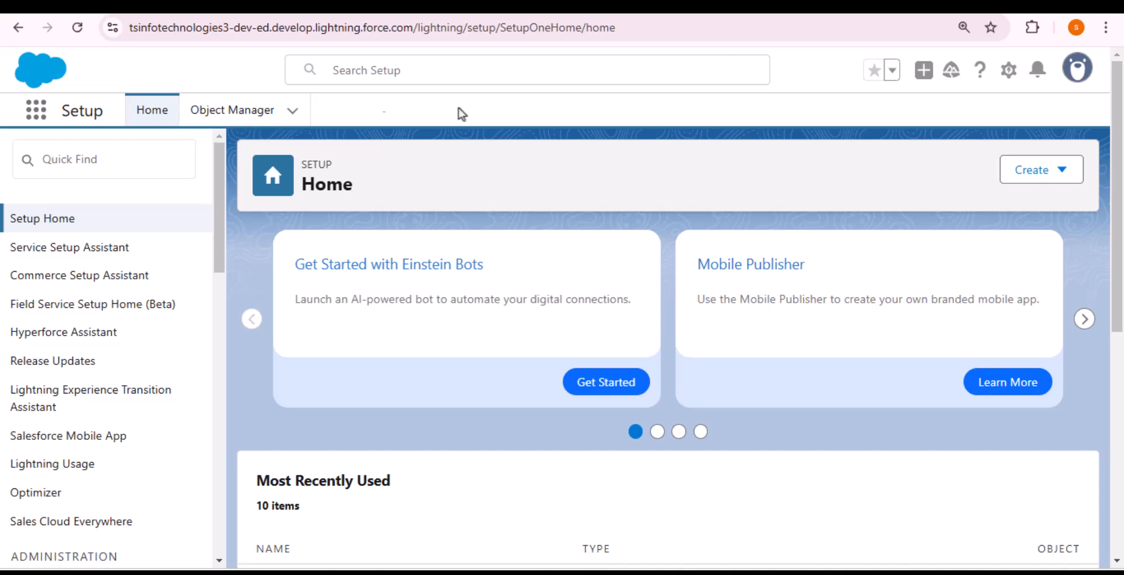
{"action": "left_click", "coordinate": [37, 116]}
{"action": "type", "text": "Sales"}
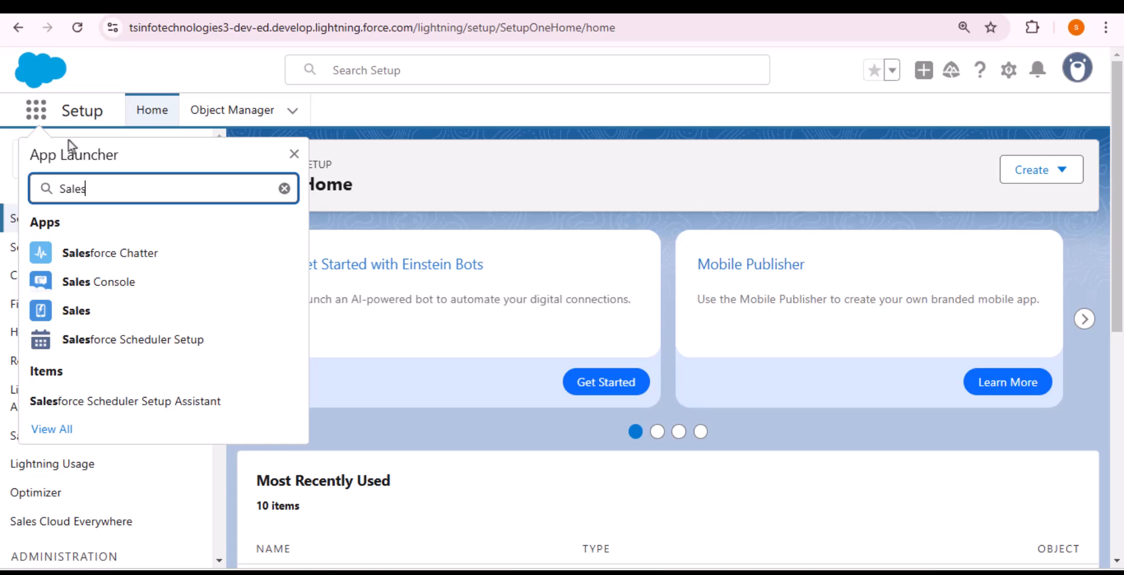
{"action": "left_click", "coordinate": [75, 311]}
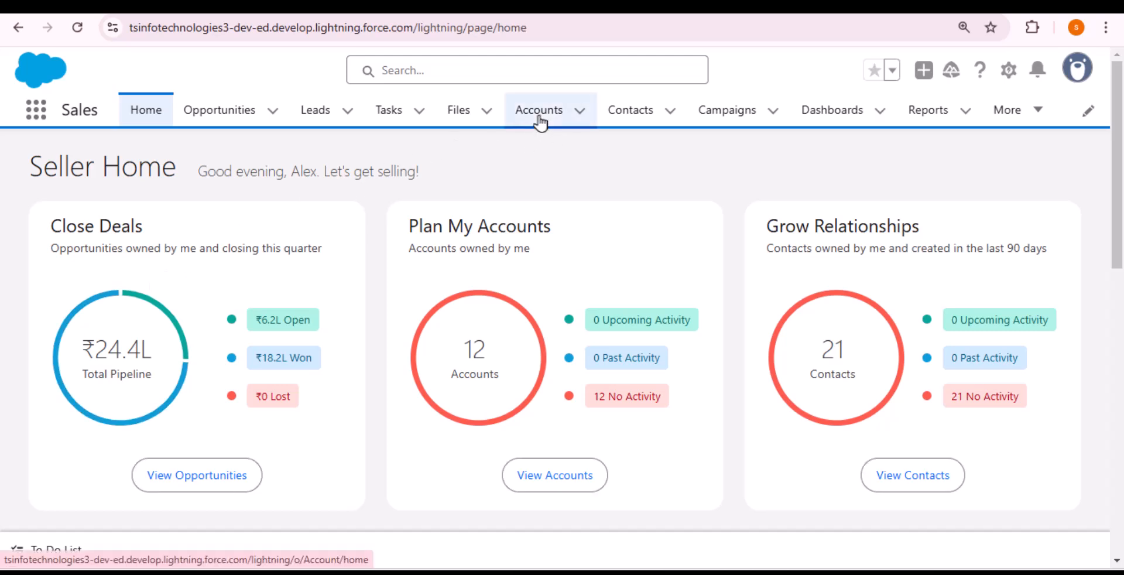
Show the Accounts object with the All Accounts list view
{"action": "left_click", "coordinate": [539, 117]}
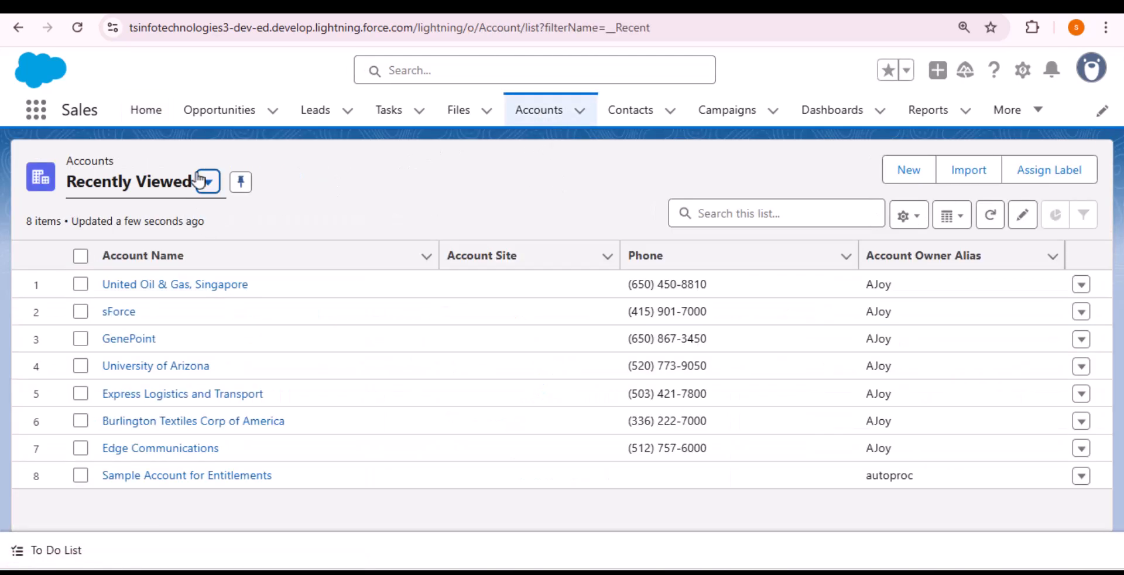
{"action": "left_click", "coordinate": [200, 180]}
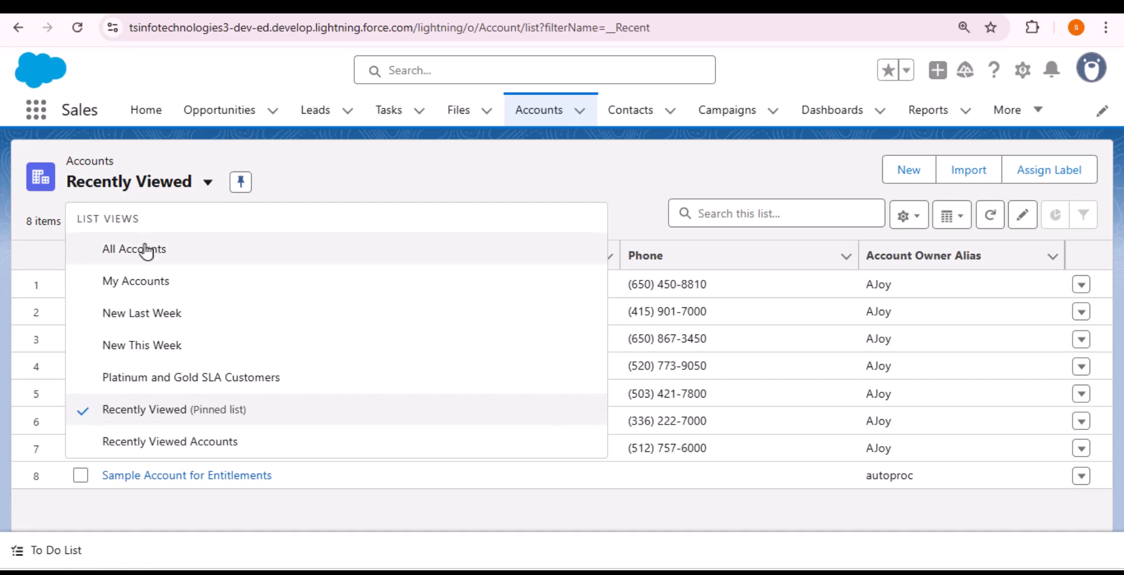
{"action": "left_click", "coordinate": [208, 249]}
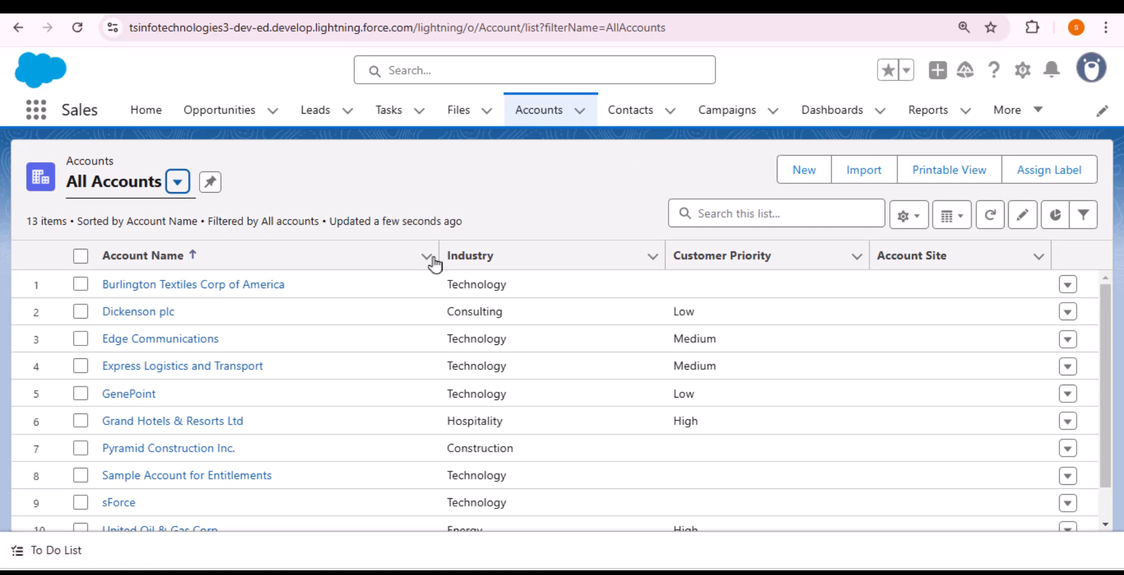
Review the details of the Burlington Textiles Corp of America account and return to the accounts list
{"action": "left_click", "coordinate": [292, 287]}
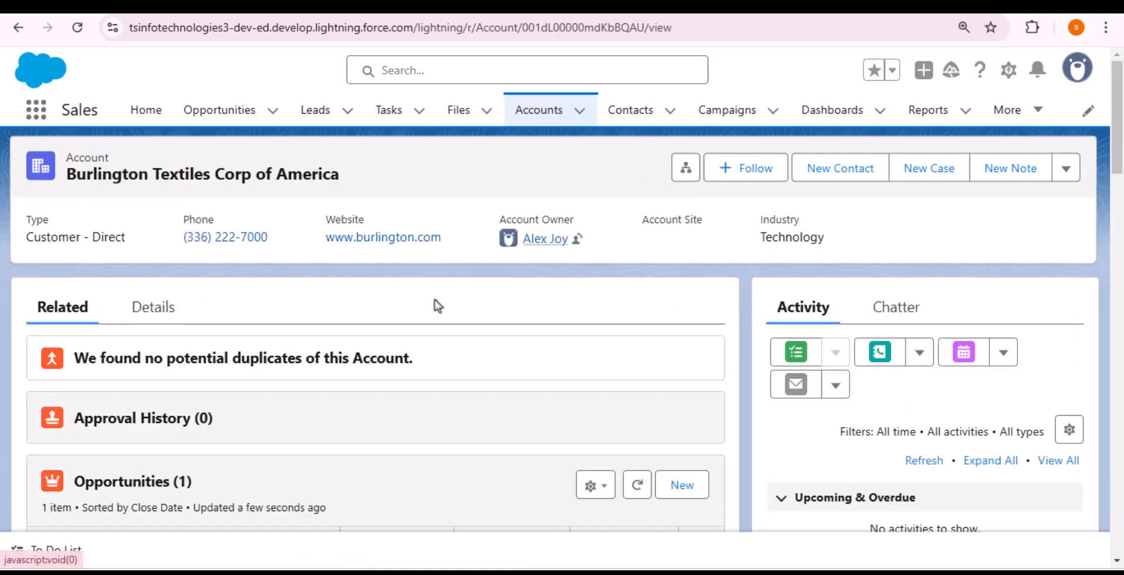
{"action": "left_click", "coordinate": [176, 313]}
{"action": "scroll", "coordinate": [524, 372], "scroll_direction": "down", "scroll_amount": 3}
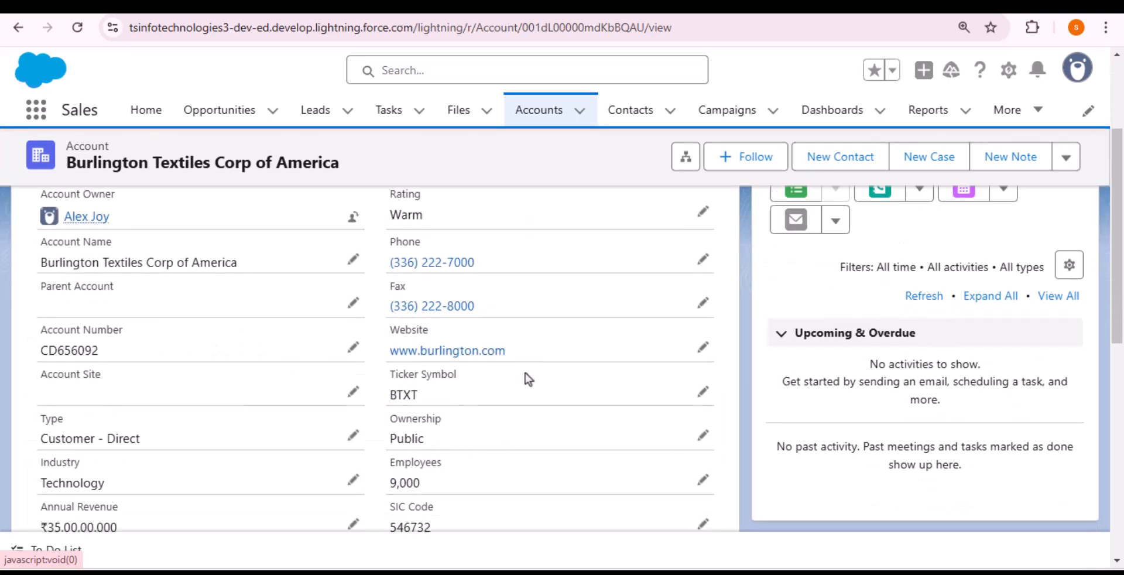
{"action": "scroll", "coordinate": [526, 373], "scroll_direction": "up", "scroll_amount": 3}
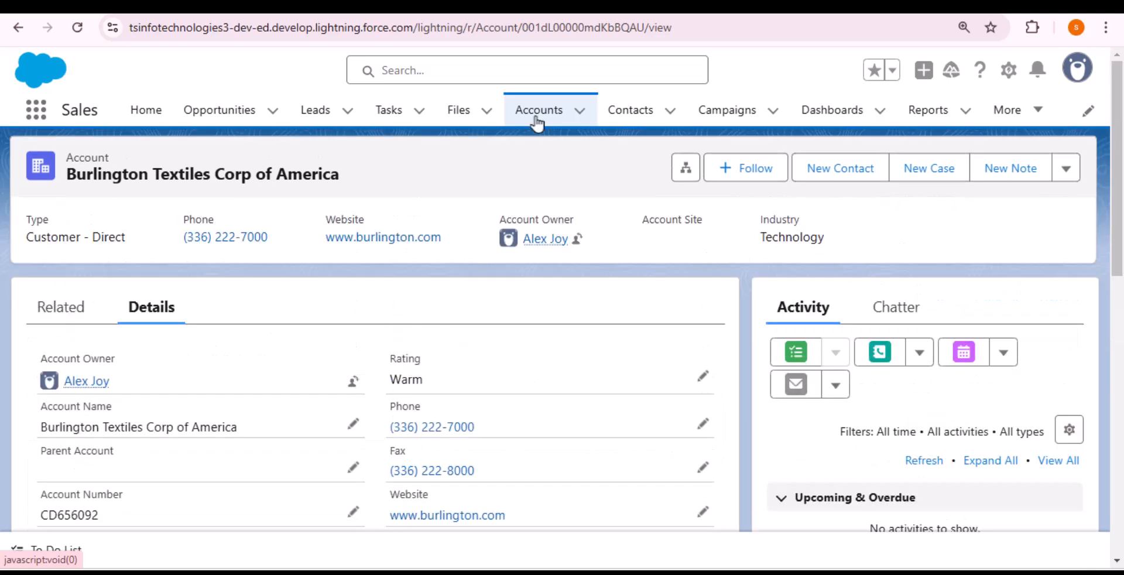
{"action": "left_click", "coordinate": [537, 110]}
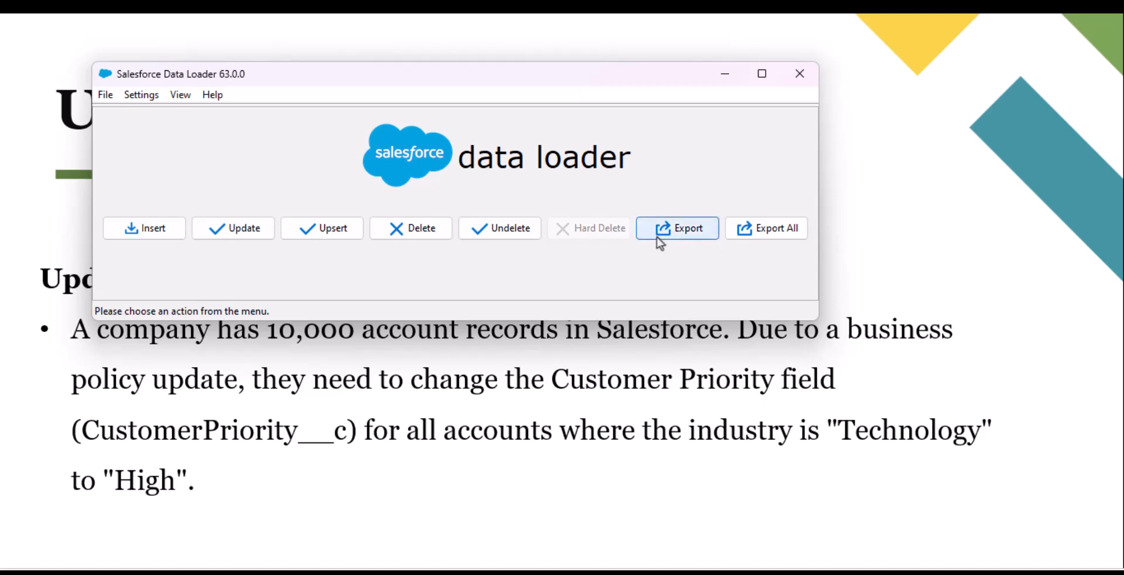
Start an Export in Data Loader and log in to the Production environment with OAuth, approving the connection in the browser
{"action": "left_click", "coordinate": [687, 233]}
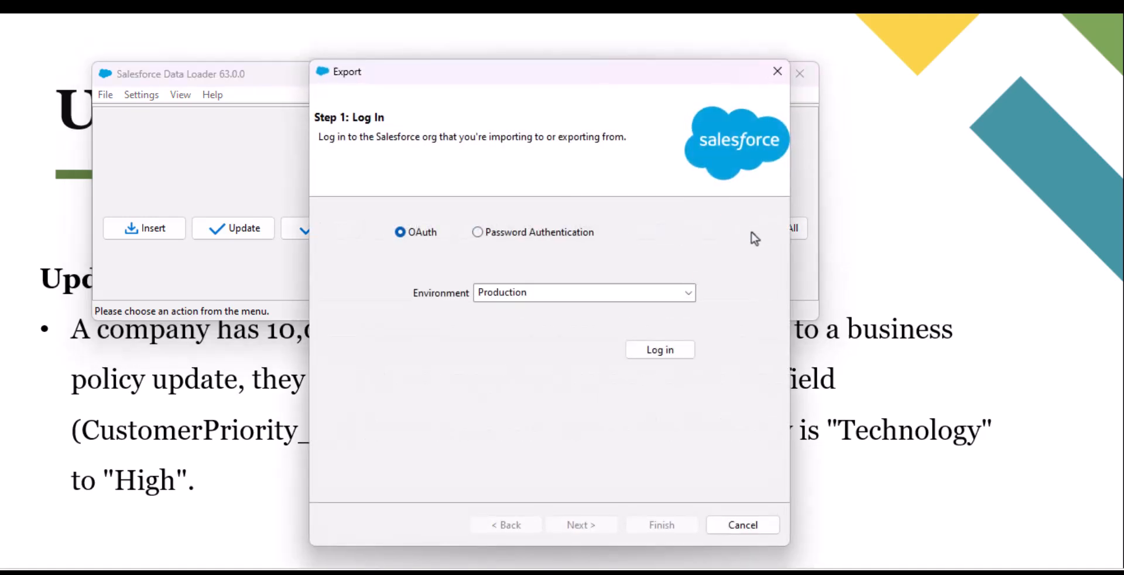
{"action": "left_click", "coordinate": [671, 349]}
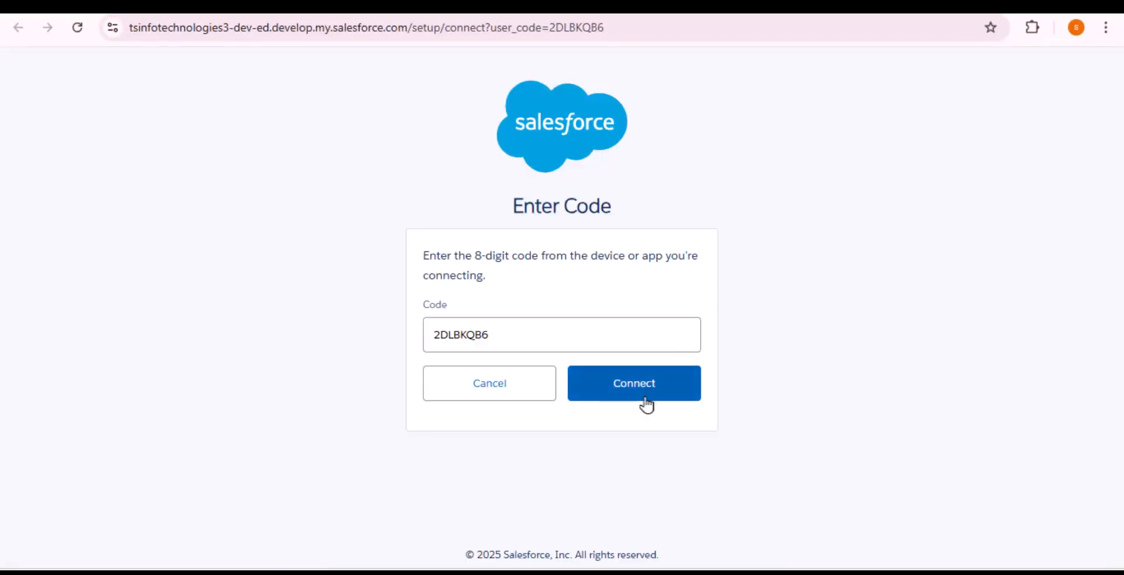
{"action": "left_click", "coordinate": [646, 386]}
{"action": "left_click", "coordinate": [651, 392]}
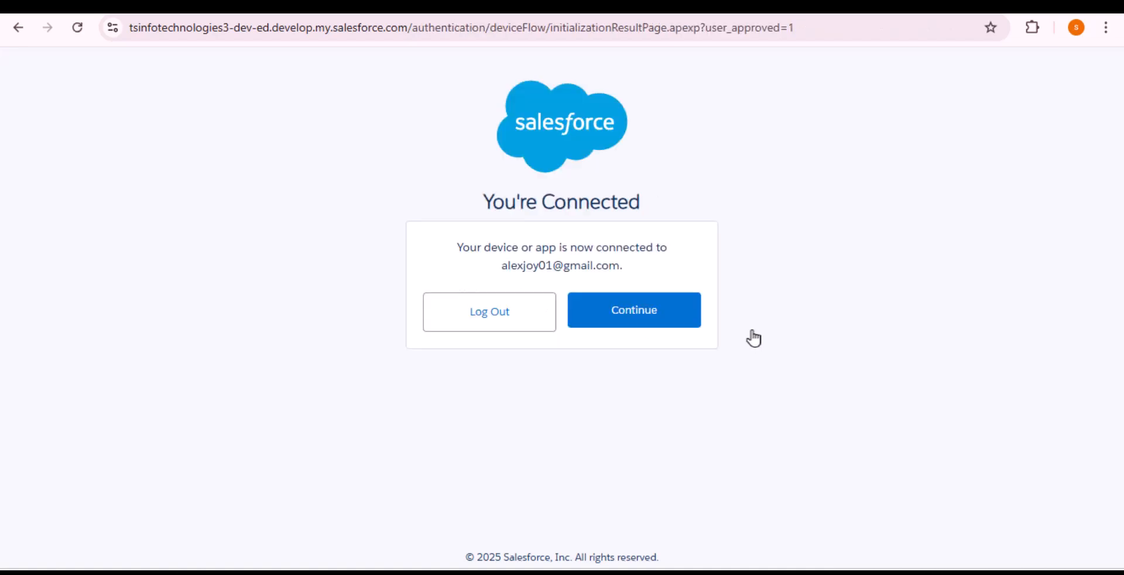
{"action": "left_click", "coordinate": [645, 316]}
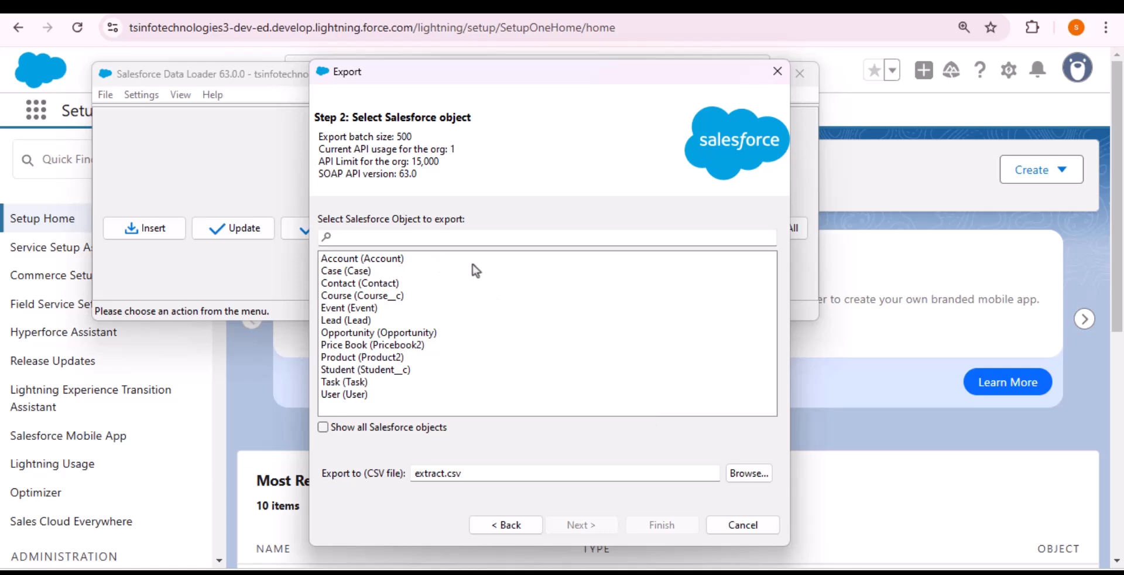
Choose the Account object for export, set extract.csv on the Desktop as the target file, and proceed to the query
{"action": "left_click", "coordinate": [399, 261]}
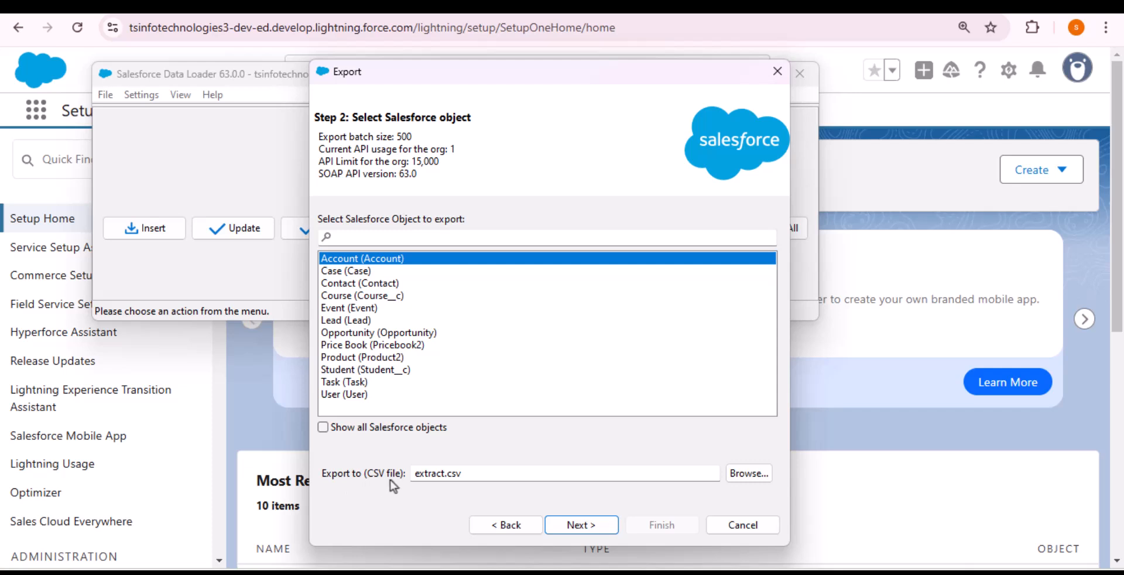
{"action": "left_click", "coordinate": [745, 474]}
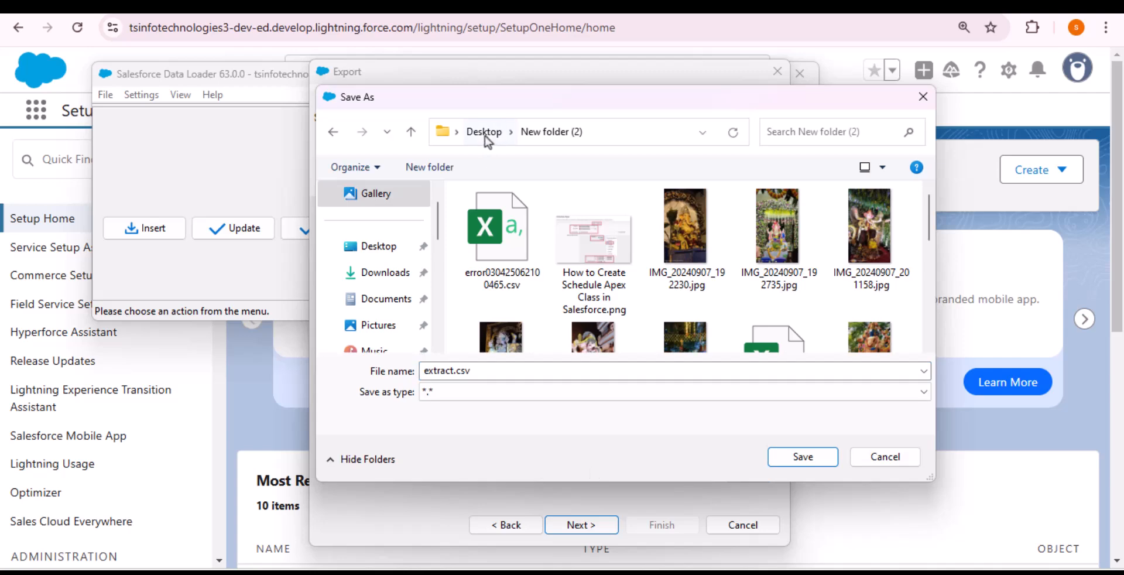
{"action": "left_click", "coordinate": [484, 134]}
{"action": "left_click", "coordinate": [819, 460]}
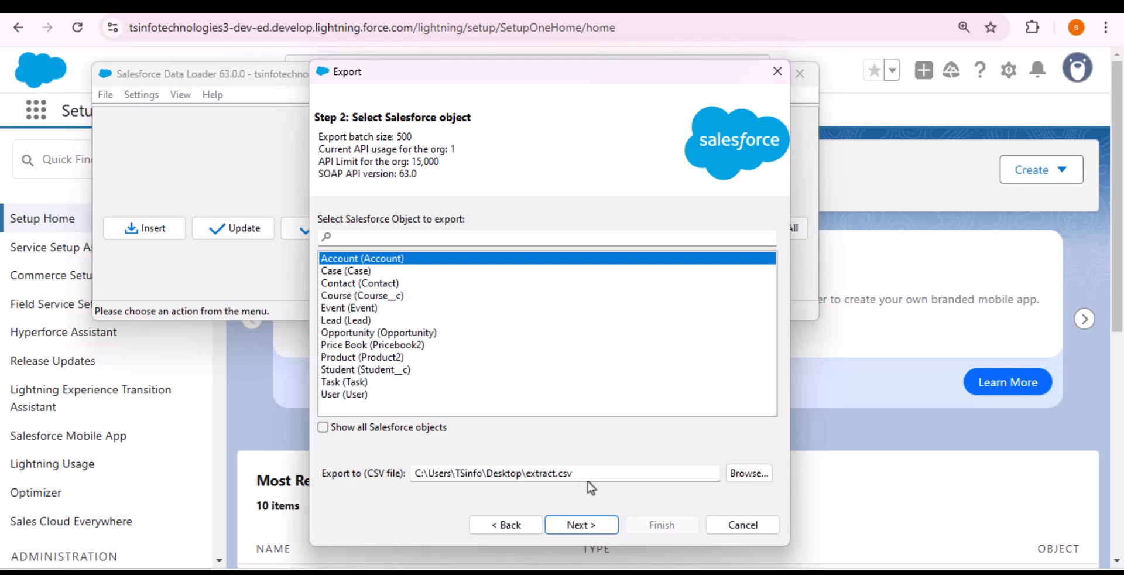
{"action": "left_click", "coordinate": [586, 529]}
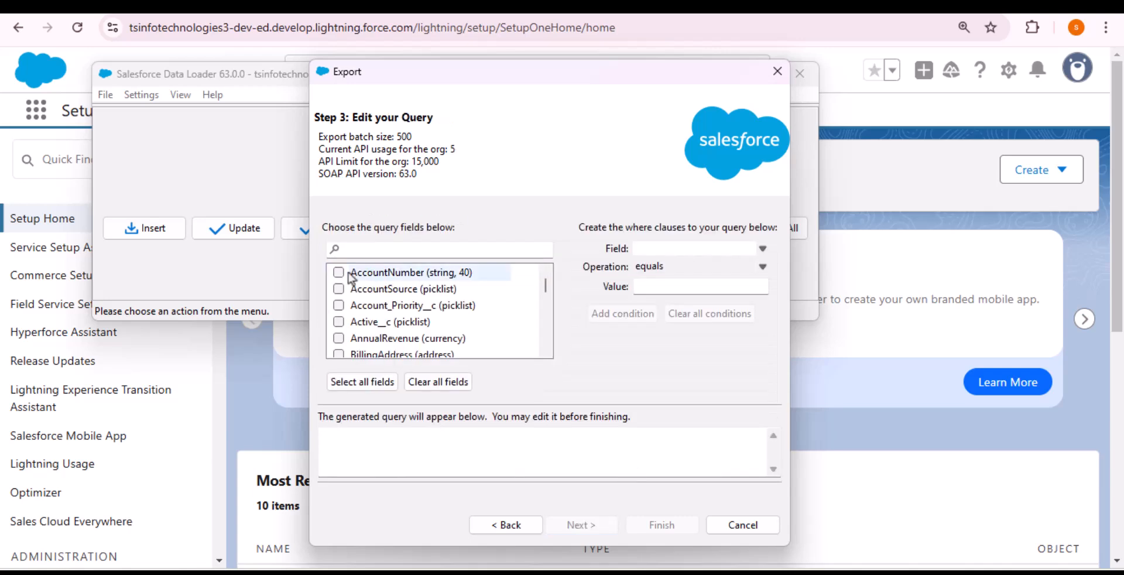
Add the Name and Industry fields to the Account export query
{"action": "left_click", "coordinate": [386, 250]}
{"action": "type", "text": "name"}
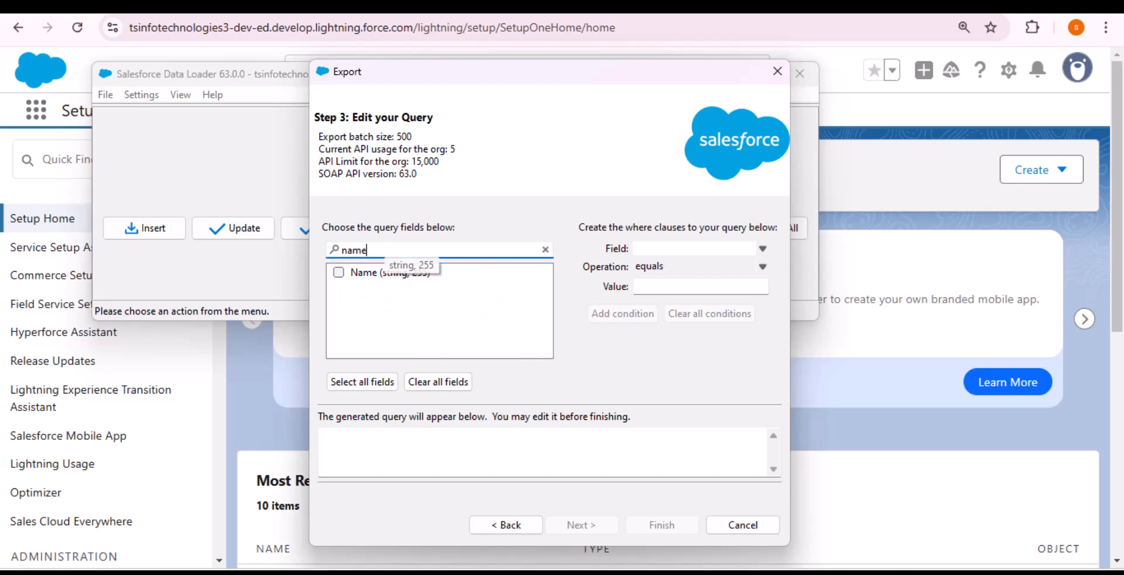
{"action": "left_click", "coordinate": [346, 273]}
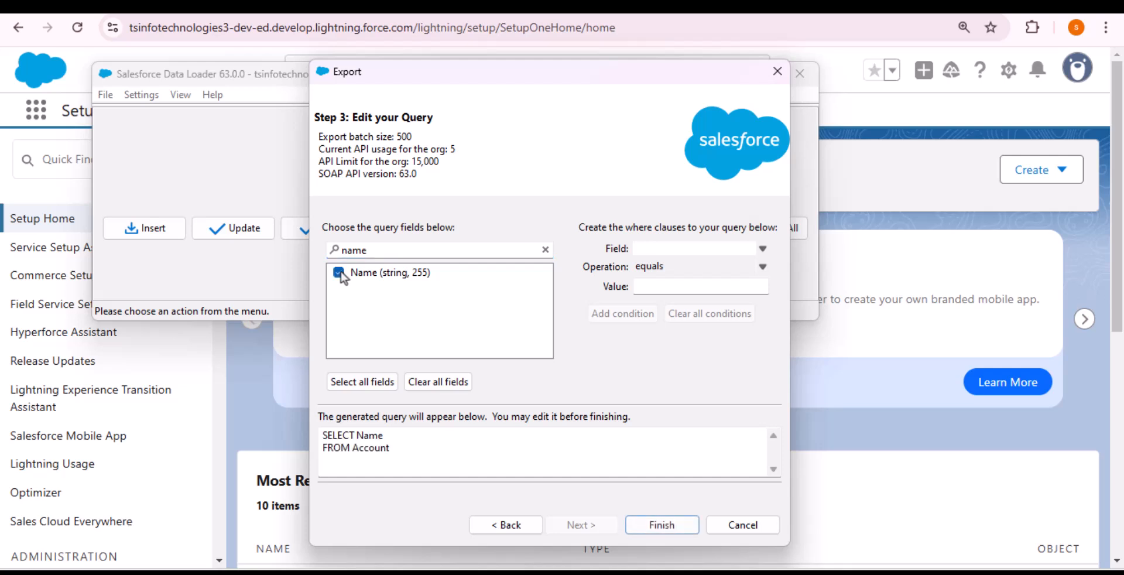
{"action": "left_click", "coordinate": [546, 249]}
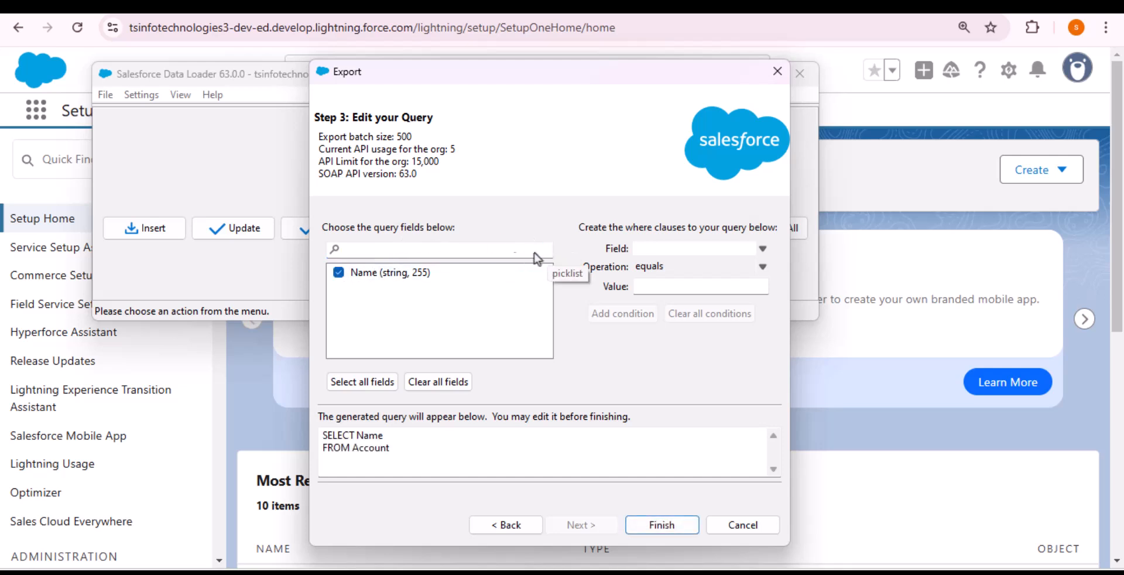
{"action": "type", "text": "indu"}
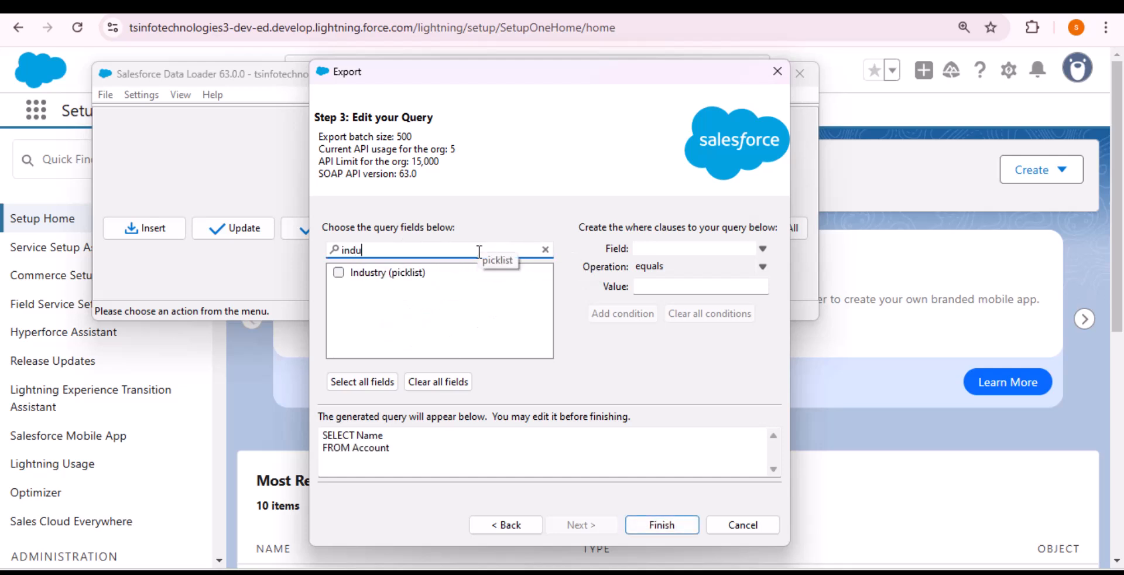
{"action": "left_click", "coordinate": [339, 273]}
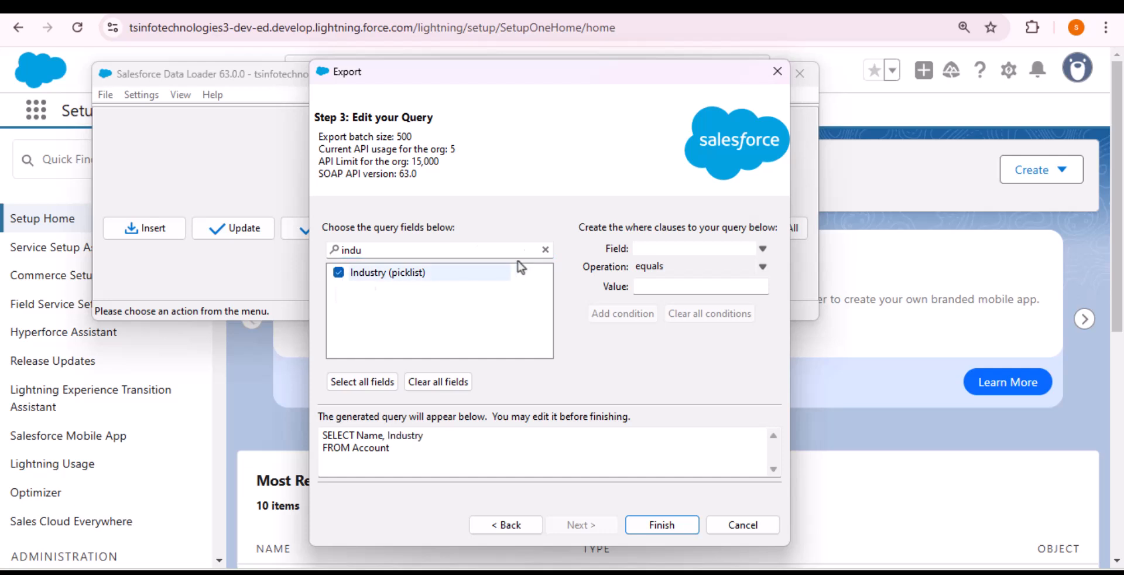
Add the CustomerPriority__c and Id fields to the Account export query
{"action": "left_click", "coordinate": [546, 249]}
{"action": "type", "text": "c"}
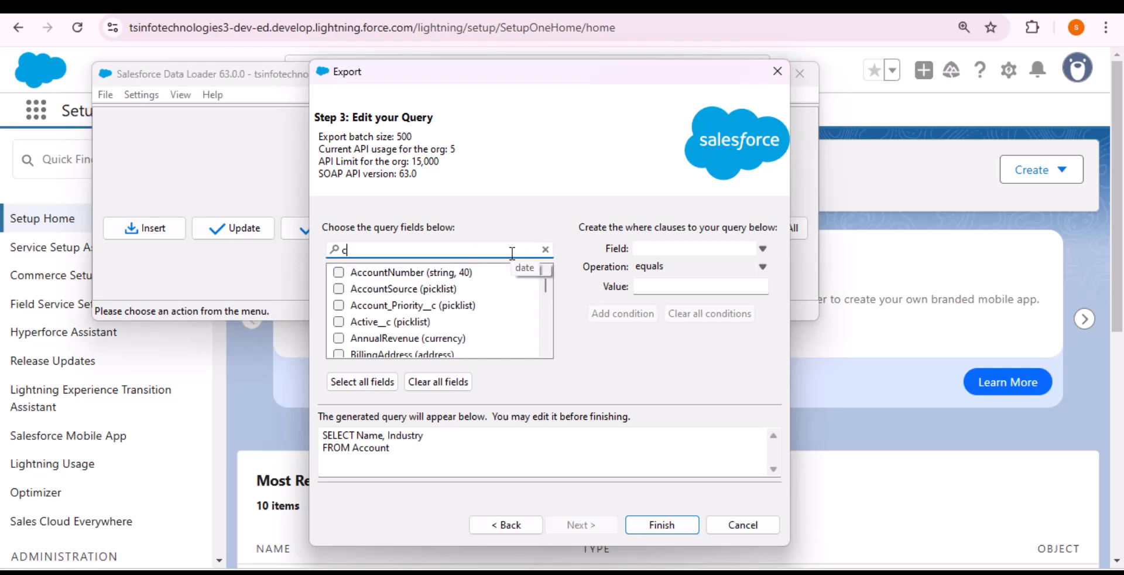
{"action": "type", "text": "ustom"}
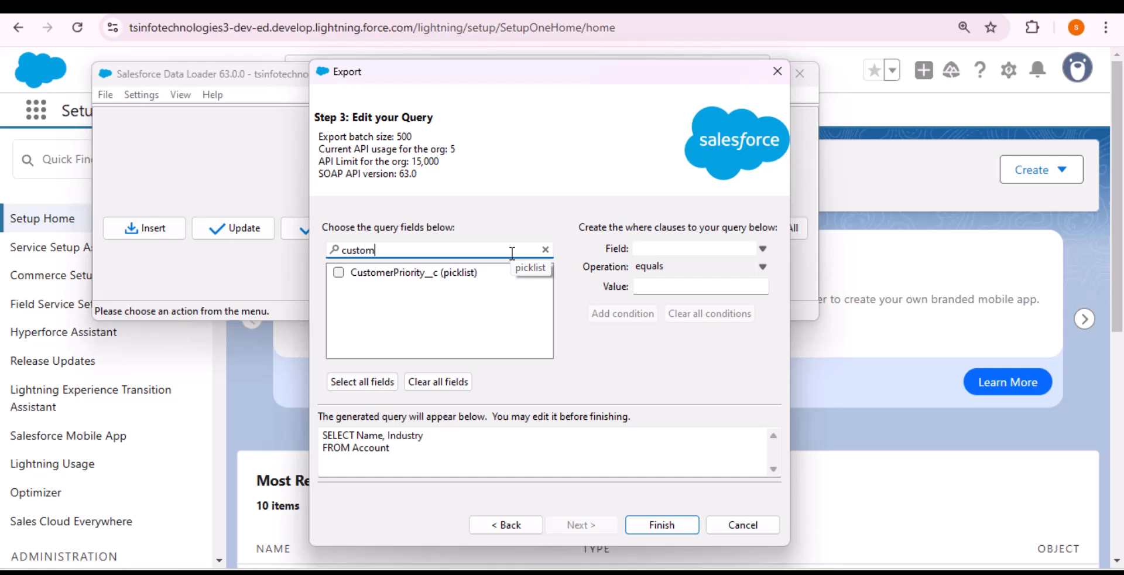
{"action": "left_click", "coordinate": [338, 272]}
{"action": "left_click", "coordinate": [545, 249]}
{"action": "left_click", "coordinate": [470, 253]}
{"action": "type", "text": "id"}
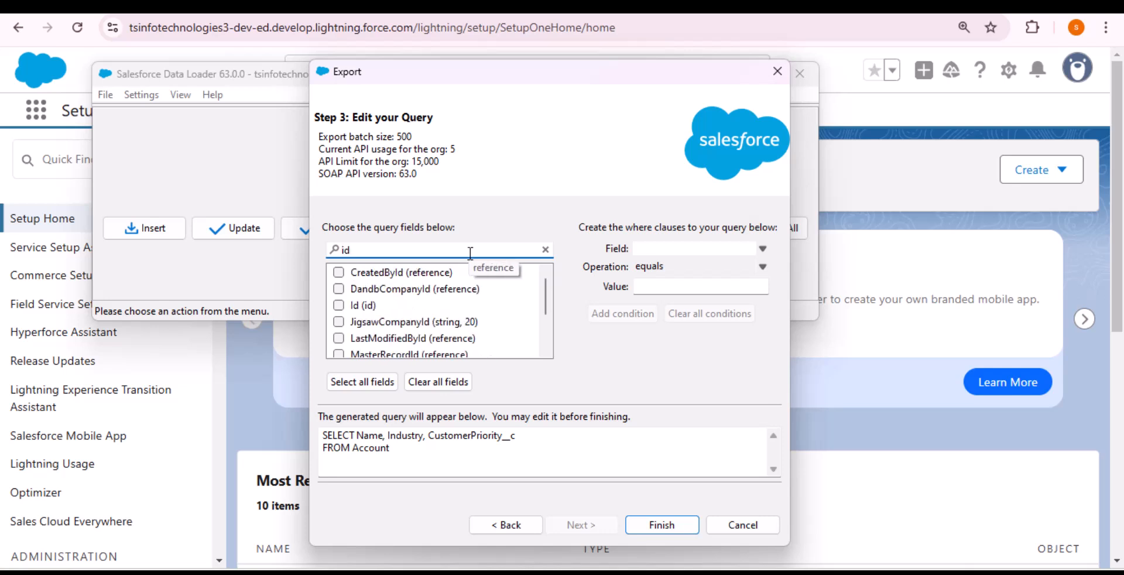
{"action": "left_click", "coordinate": [338, 305]}
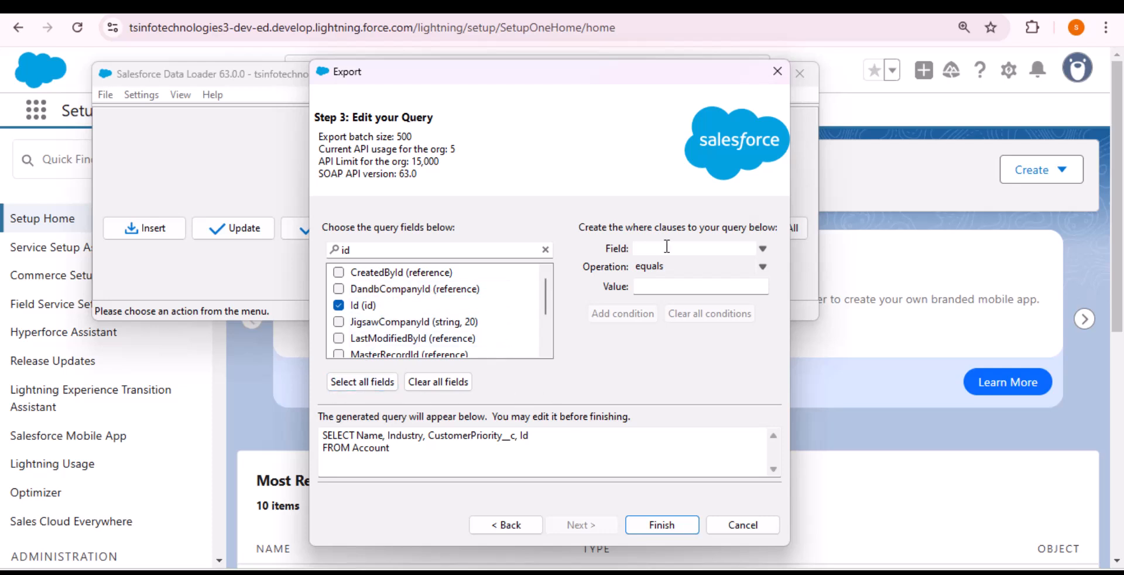
Choose Industry equals Technology as the where clause values for the Account export query
{"action": "left_click", "coordinate": [763, 250]}
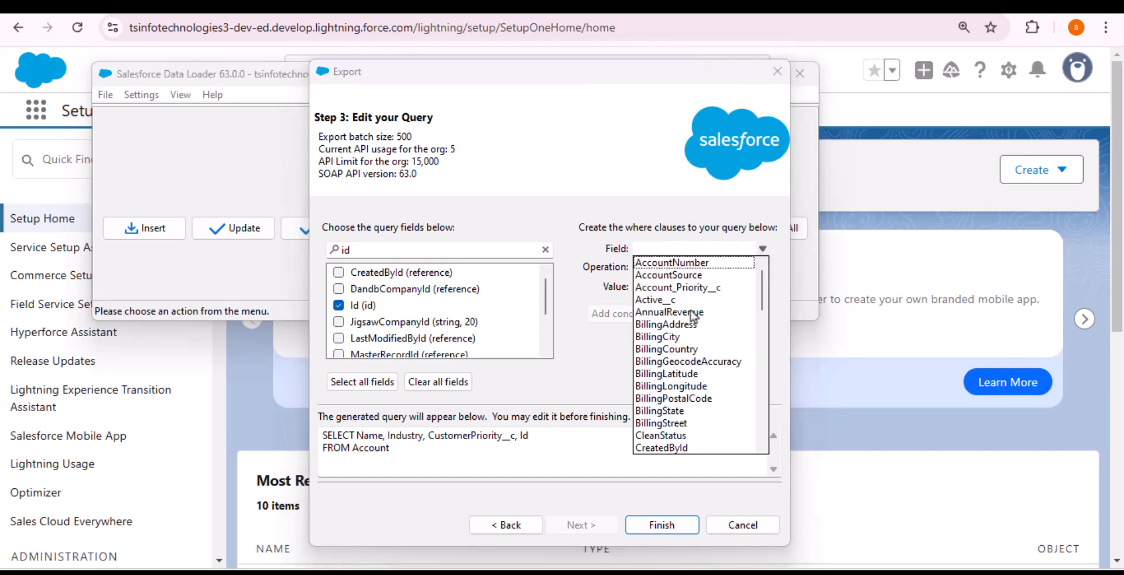
{"action": "scroll", "coordinate": [692, 333], "scroll_direction": "down", "scroll_amount": 6}
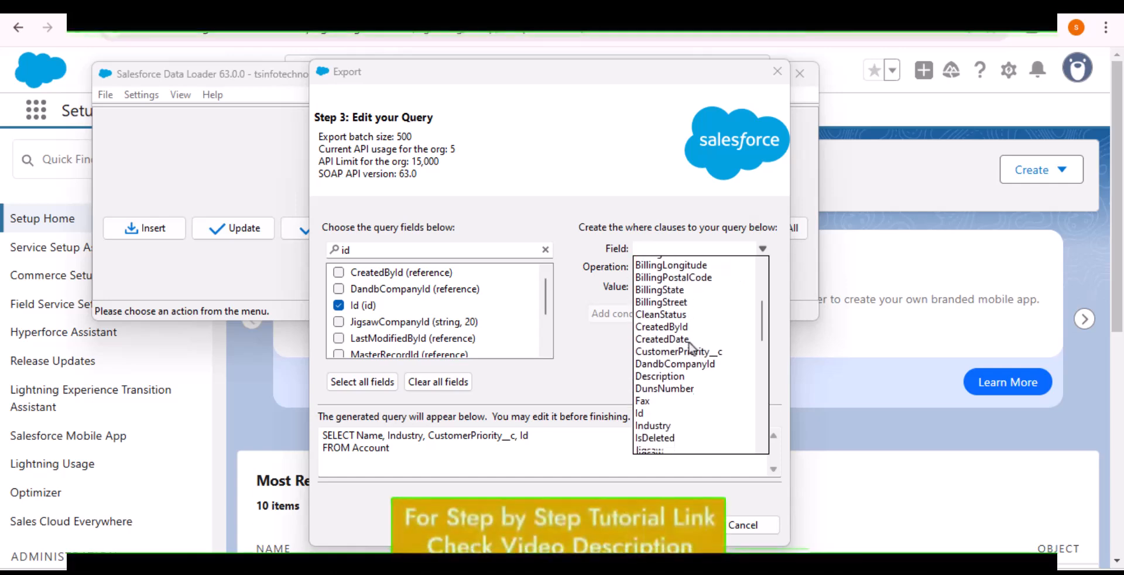
{"action": "left_click", "coordinate": [680, 340]}
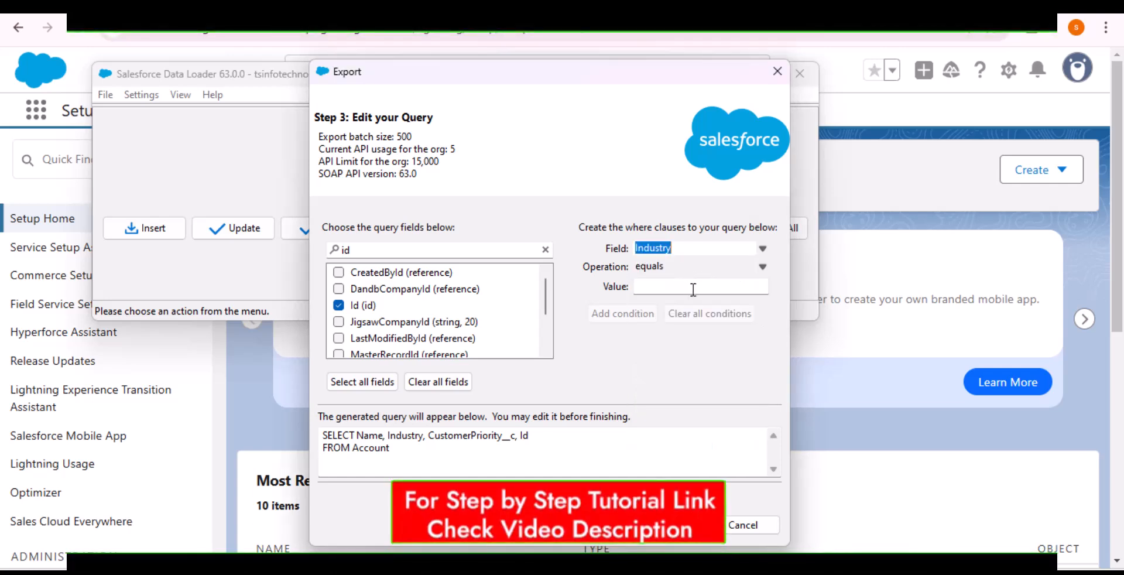
{"action": "left_click", "coordinate": [764, 285]}
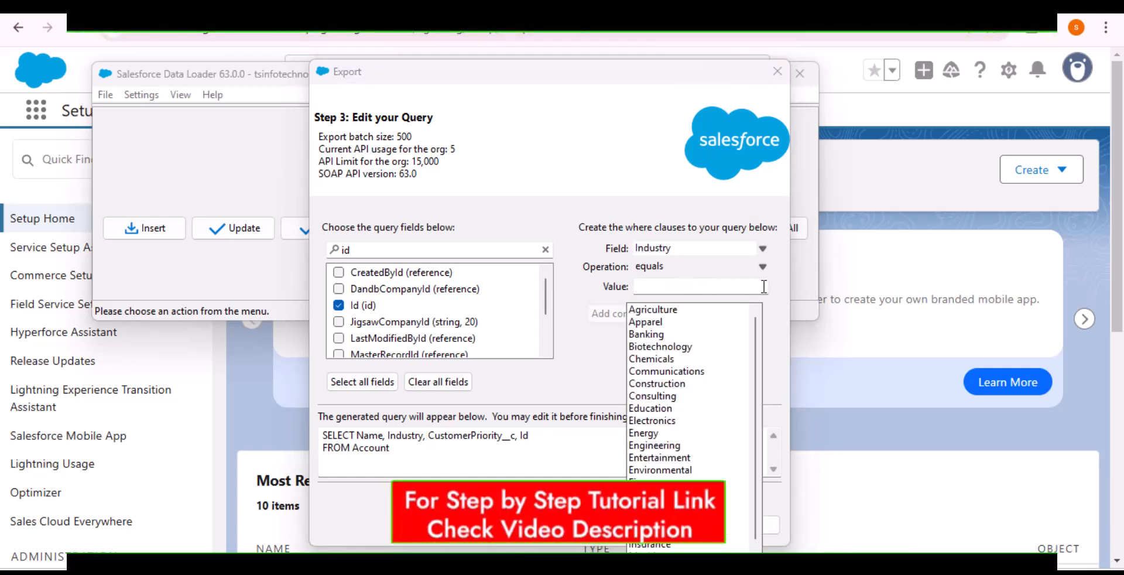
{"action": "scroll", "coordinate": [679, 360], "scroll_direction": "down", "scroll_amount": 1}
{"action": "scroll", "coordinate": [682, 382], "scroll_direction": "down", "scroll_amount": 3}
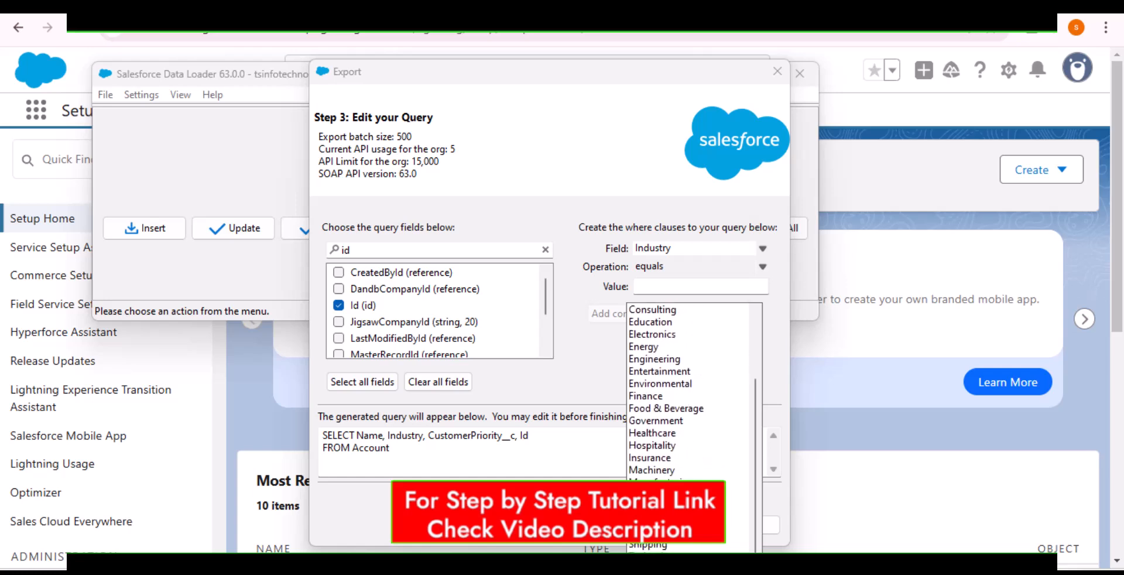
{"action": "left_click", "coordinate": [667, 556]}
{"action": "left_click", "coordinate": [681, 352]}
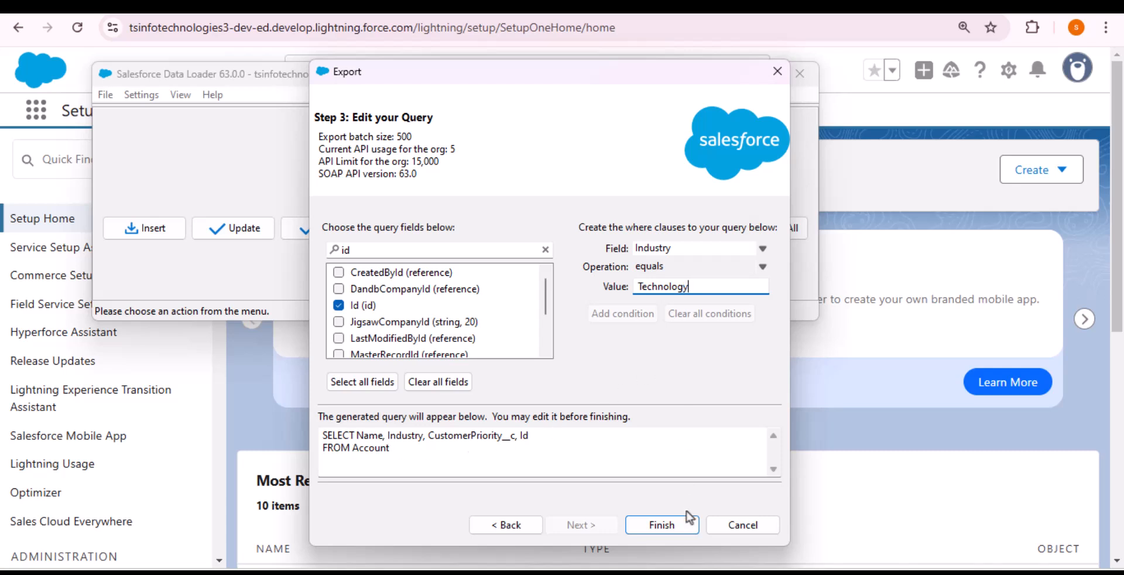
Run the Account export, review the extraction in the CSV viewer, and close the finished operation
{"action": "left_click", "coordinate": [677, 526]}
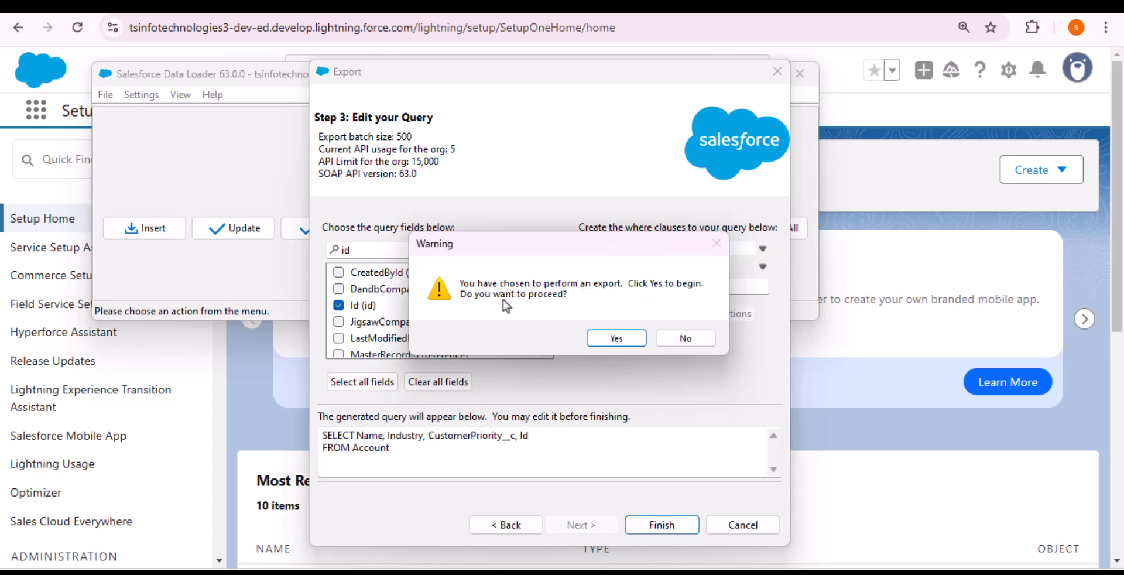
{"action": "left_click", "coordinate": [616, 339]}
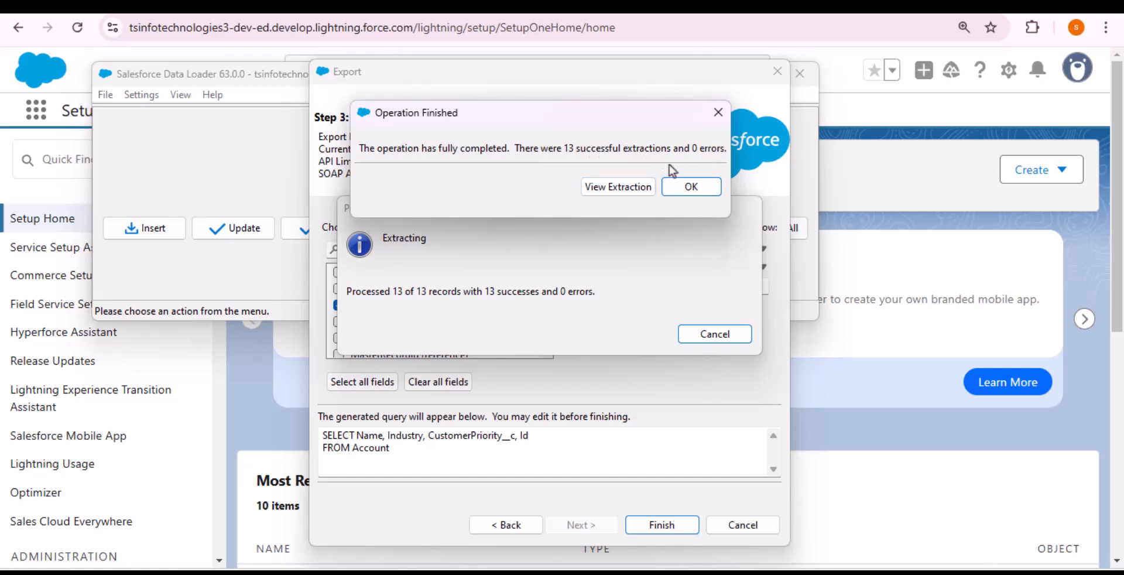
{"action": "left_click", "coordinate": [619, 187]}
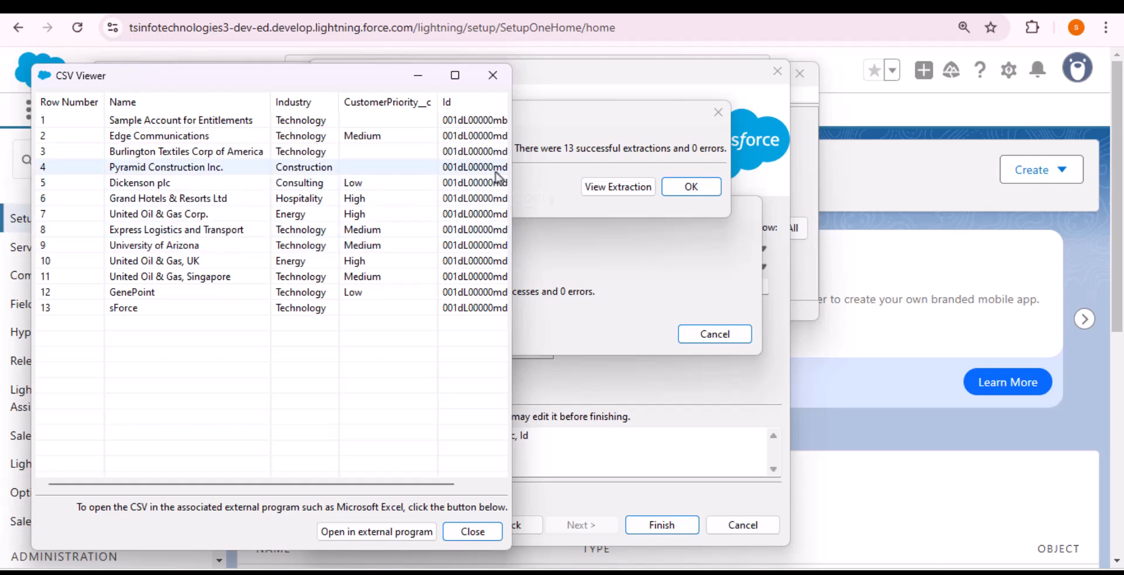
{"action": "left_click", "coordinate": [470, 533]}
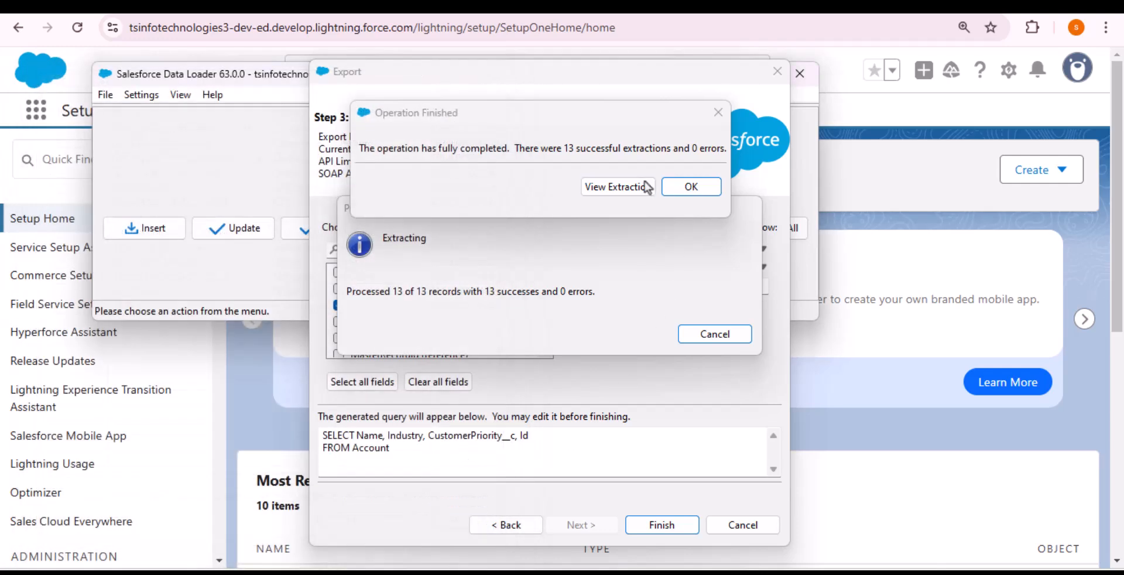
{"action": "left_click", "coordinate": [673, 187]}
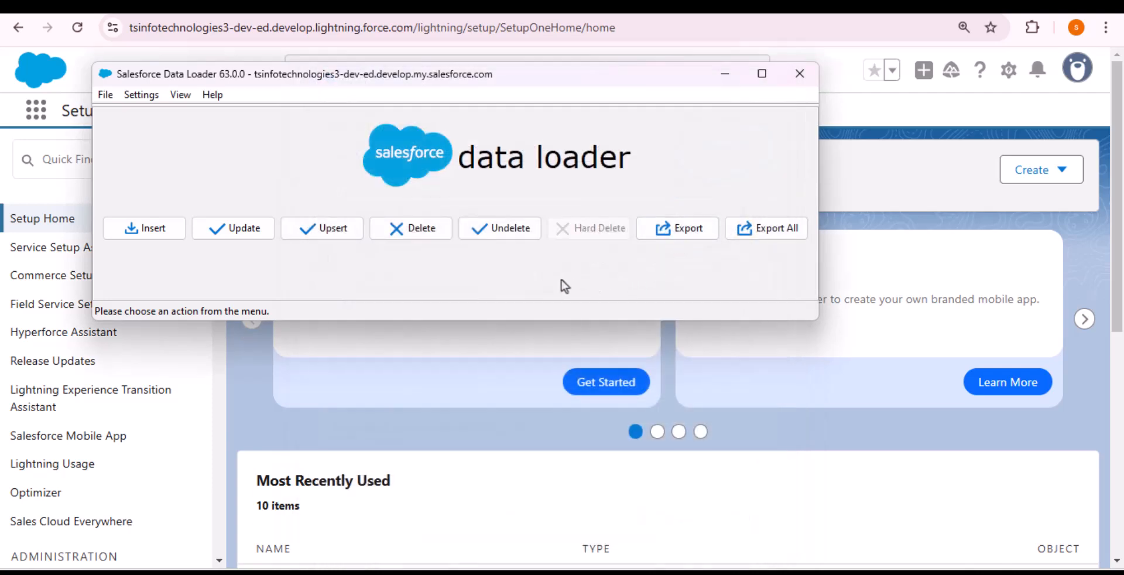
Open the exported extract.csv from the desktop in Excel and widen its columns so the full contents are readable
{"action": "key", "text": "super+d"}
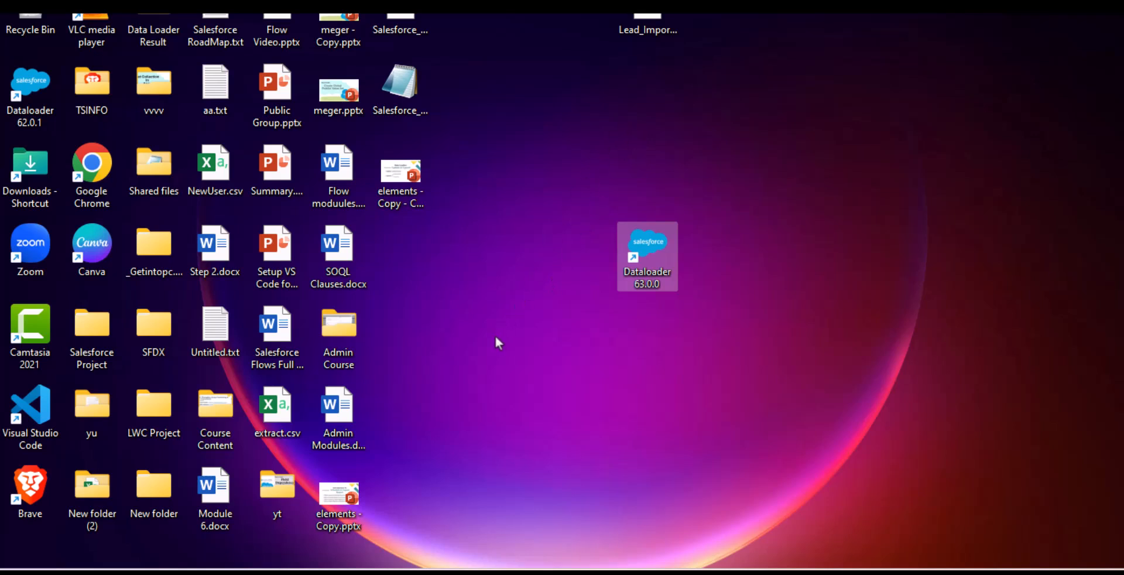
{"action": "left_click_drag", "start_coordinate": [291, 414], "coordinate": [655, 346]}
{"action": "double_click", "coordinate": [646, 331]}
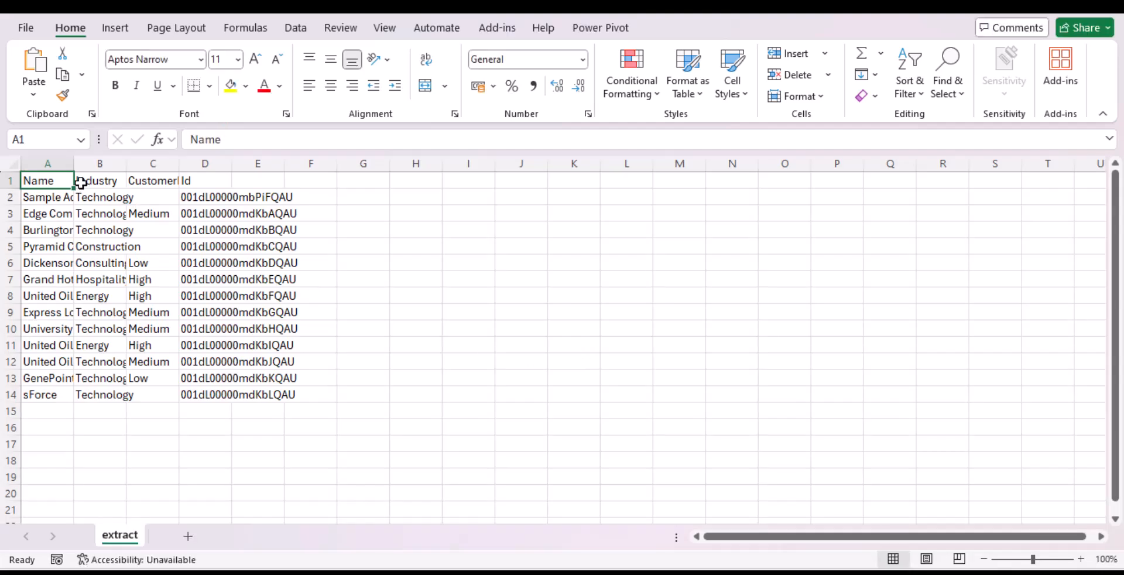
{"action": "left_click_drag", "start_coordinate": [74, 164], "coordinate": [376, 164]}
{"action": "left_click_drag", "start_coordinate": [431, 164], "coordinate": [758, 163]}
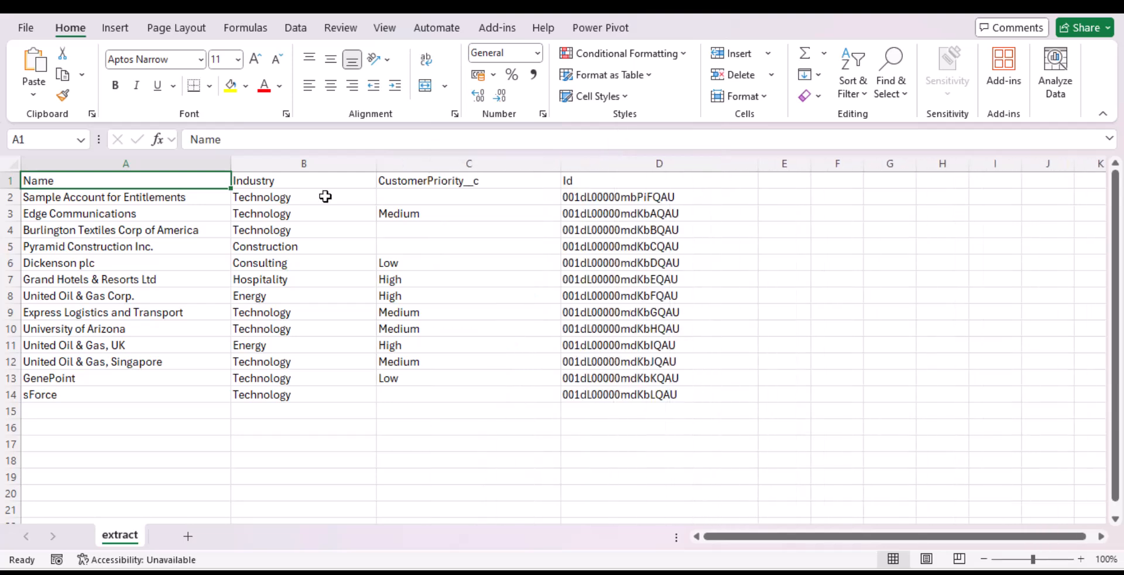
Set CustomerPriority__c to High for every Technology account, in rows 2 to 4, 9, 10 and 12 to 14
{"action": "left_click", "coordinate": [433, 195]}
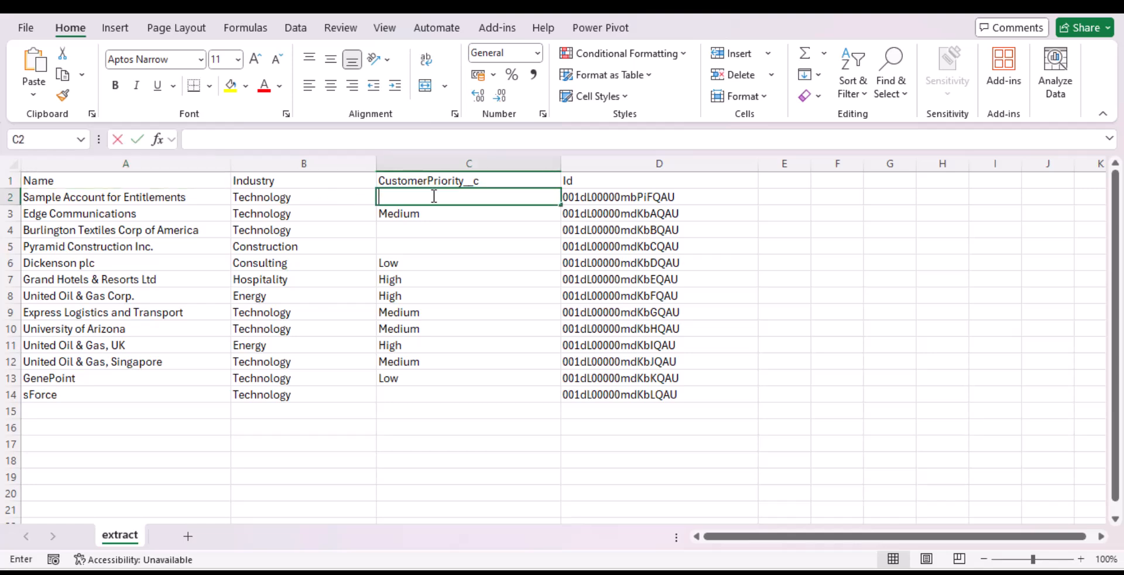
{"action": "type", "text": "High"}
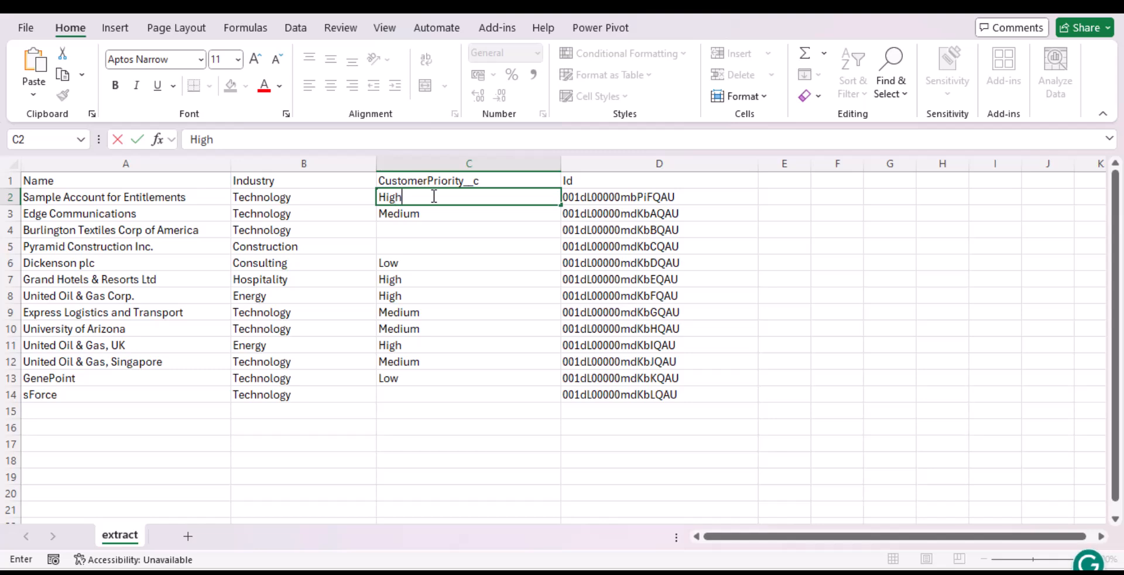
{"action": "double_click", "coordinate": [436, 201]}
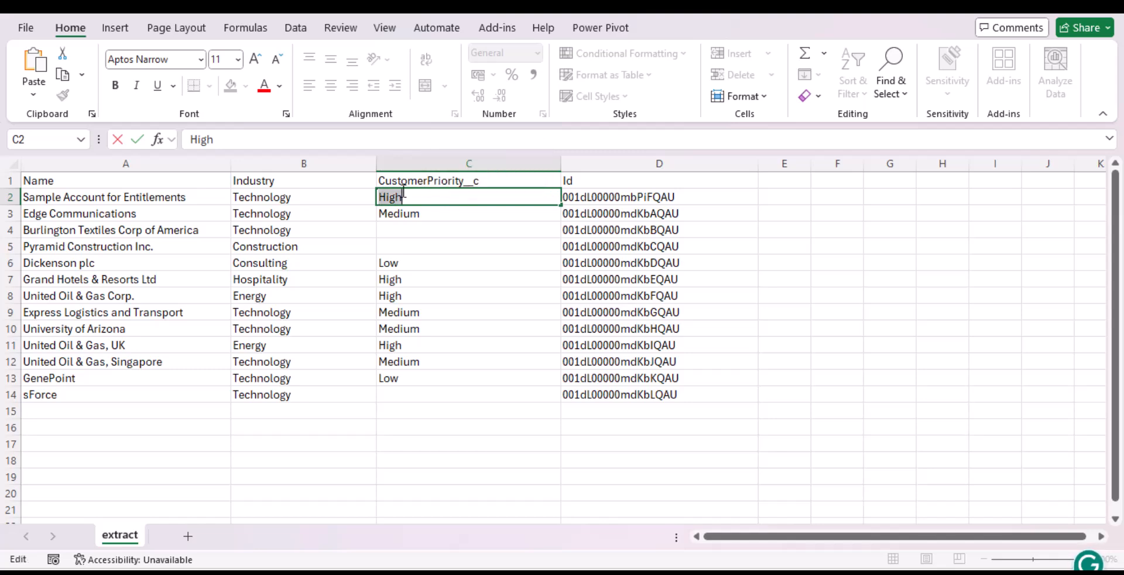
{"action": "left_click", "coordinate": [448, 214]}
{"action": "double_click", "coordinate": [448, 213]}
{"action": "type", "text": "High"}
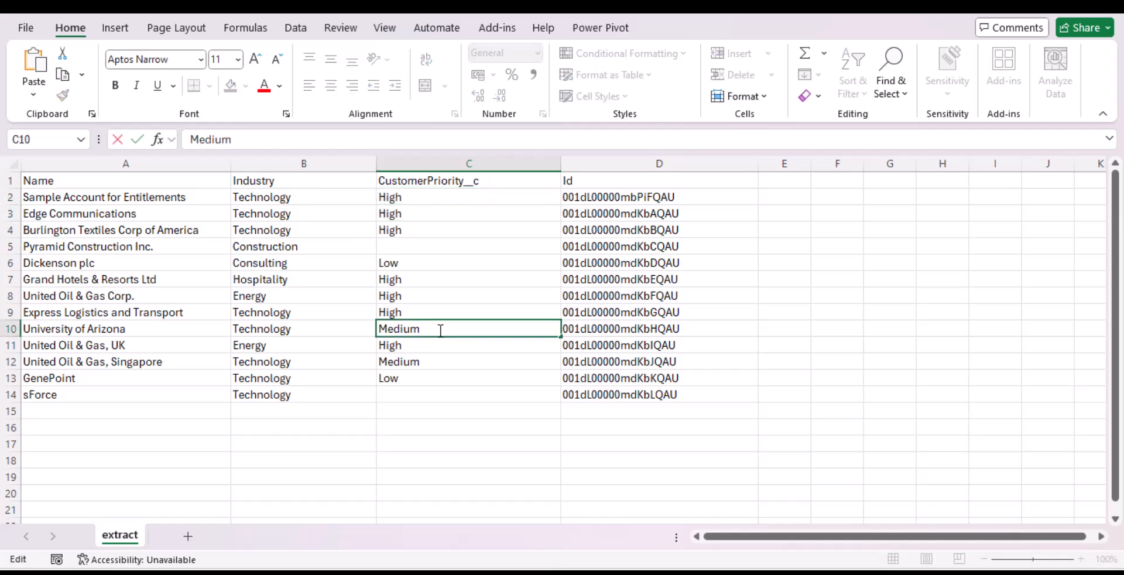
{"action": "double_click", "coordinate": [440, 330]}
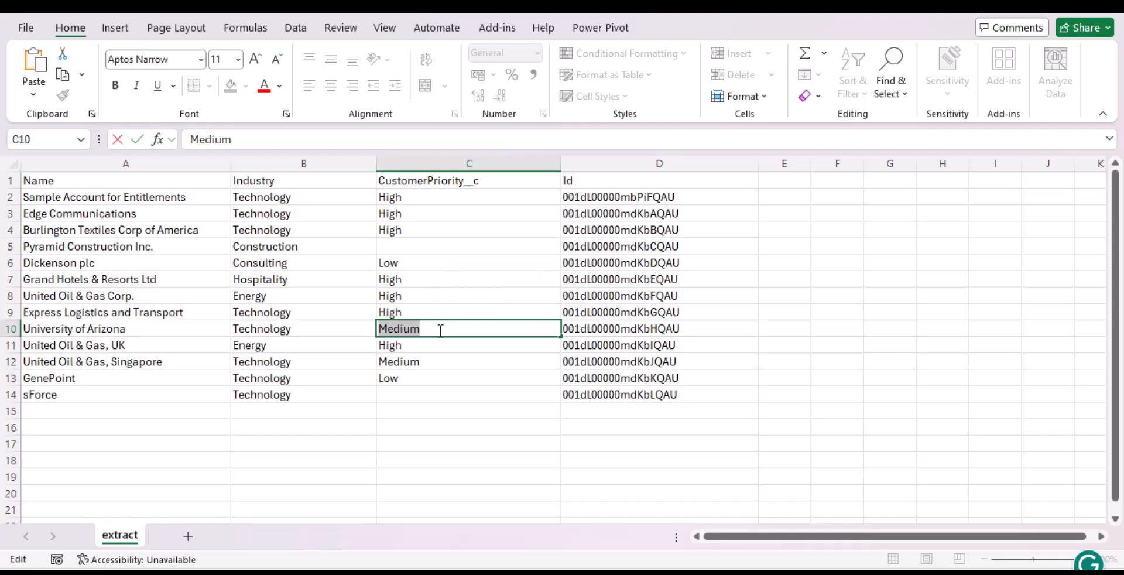
{"action": "type", "text": "High"}
{"action": "left_click", "coordinate": [422, 361]}
{"action": "double_click", "coordinate": [432, 361]}
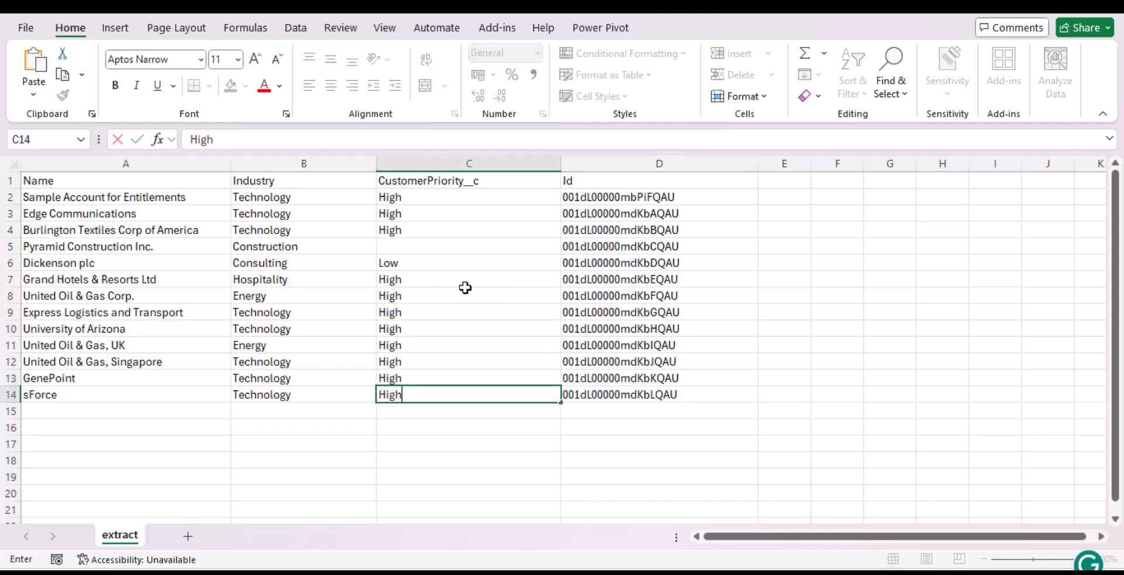
{"action": "key", "text": "ctrl+Return"}
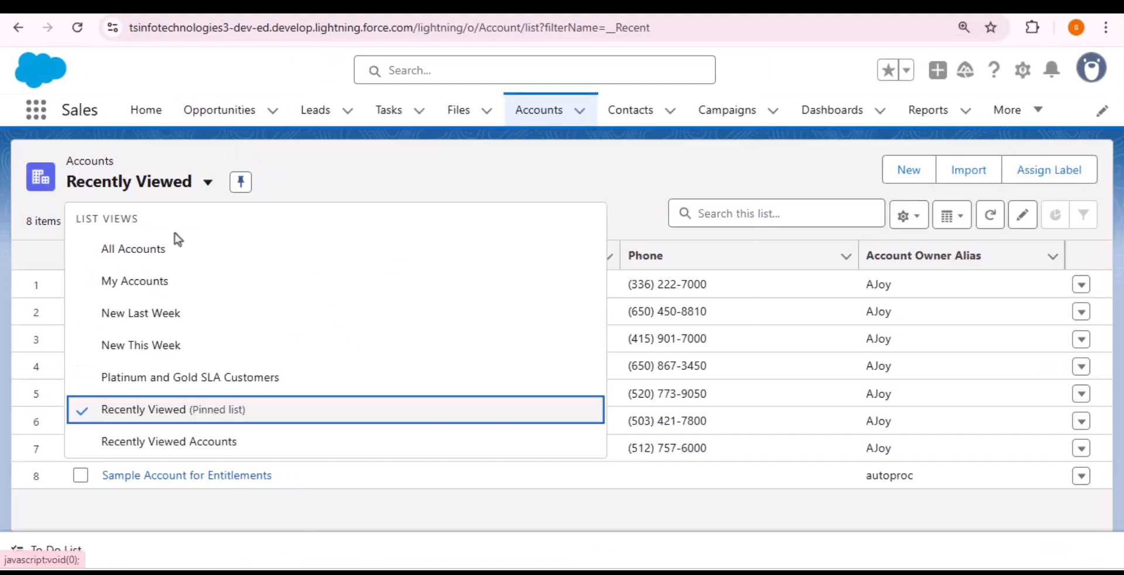
Show the All Accounts list view in Salesforce, and start an Update of the Account object in Data Loader
{"action": "left_click", "coordinate": [170, 247]}
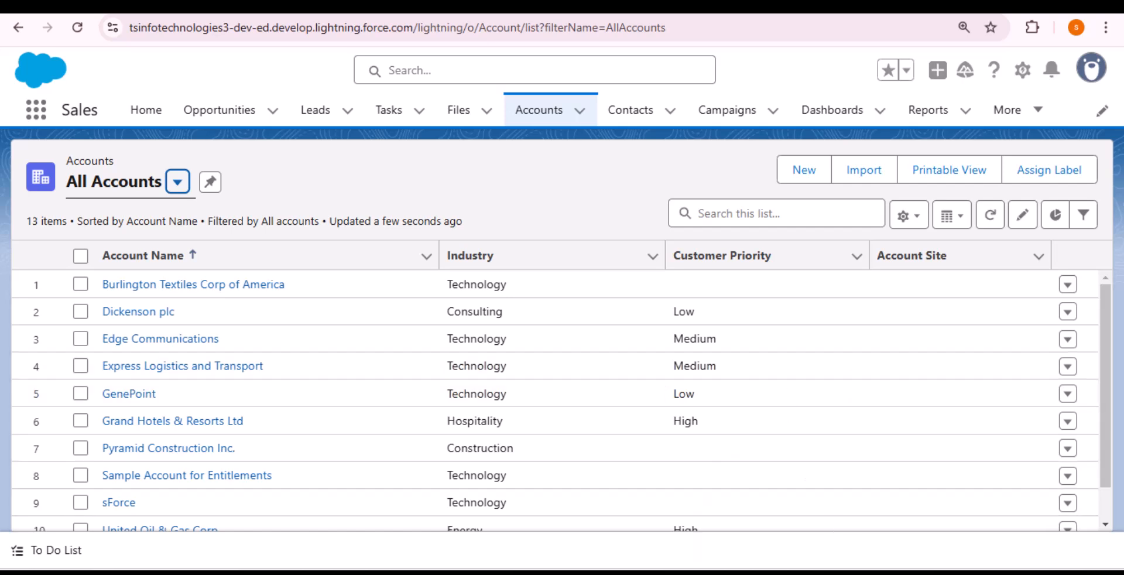
{"action": "left_click", "coordinate": [815, 573]}
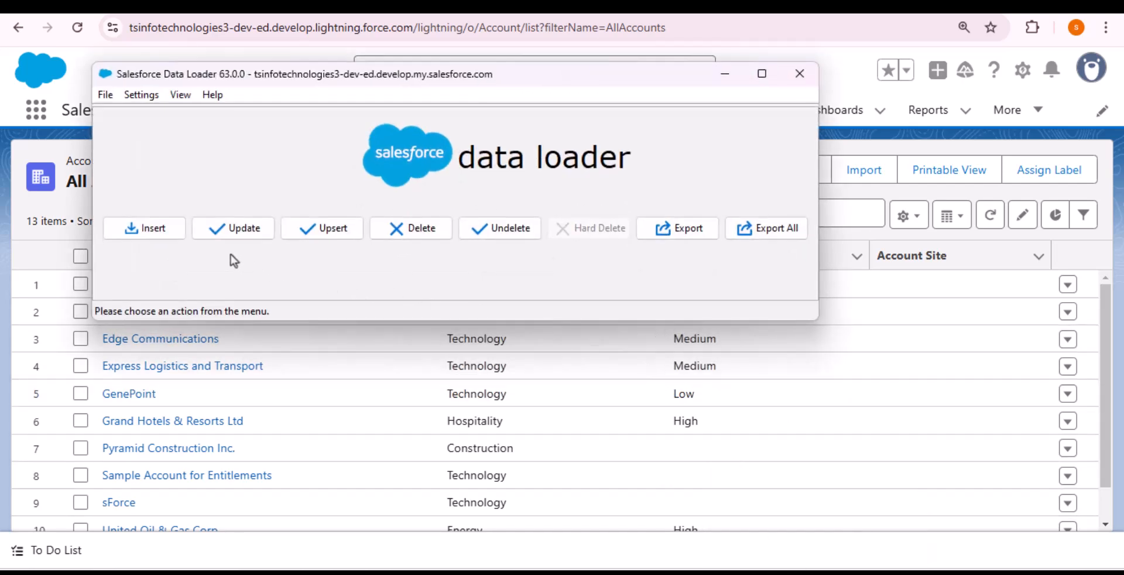
{"action": "left_click", "coordinate": [228, 236]}
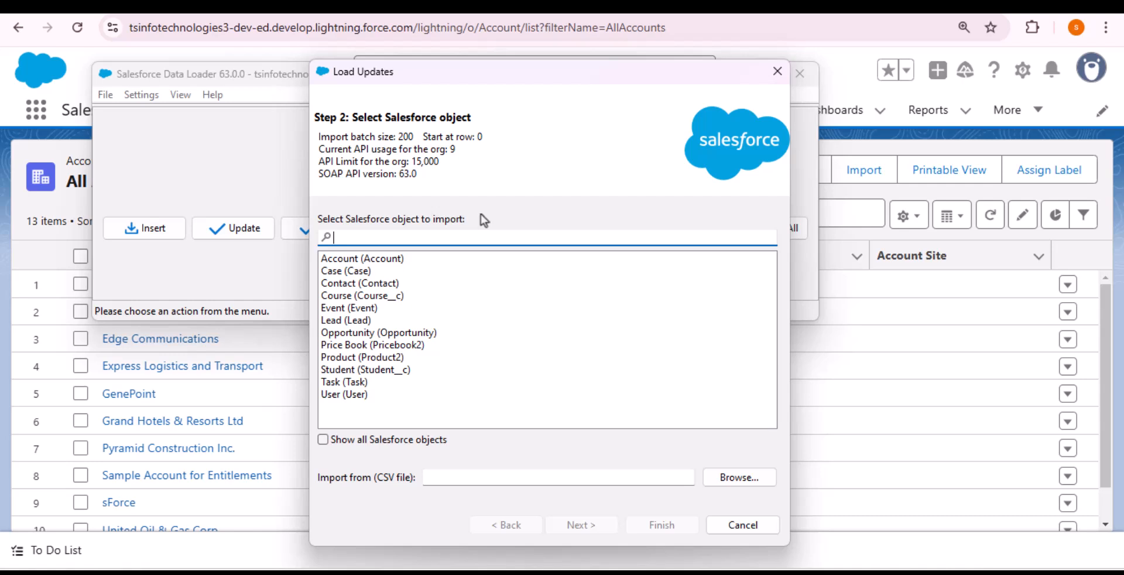
{"action": "left_click", "coordinate": [402, 261]}
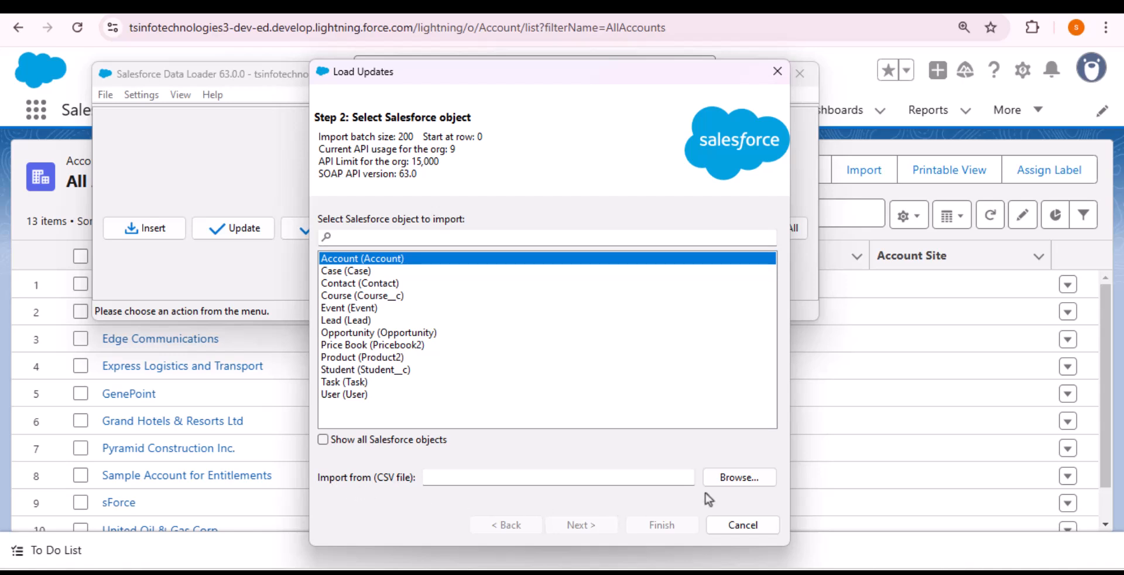
Select extract.csv from the Desktop as the import file and proceed past the data selection summary
{"action": "left_click", "coordinate": [737, 483]}
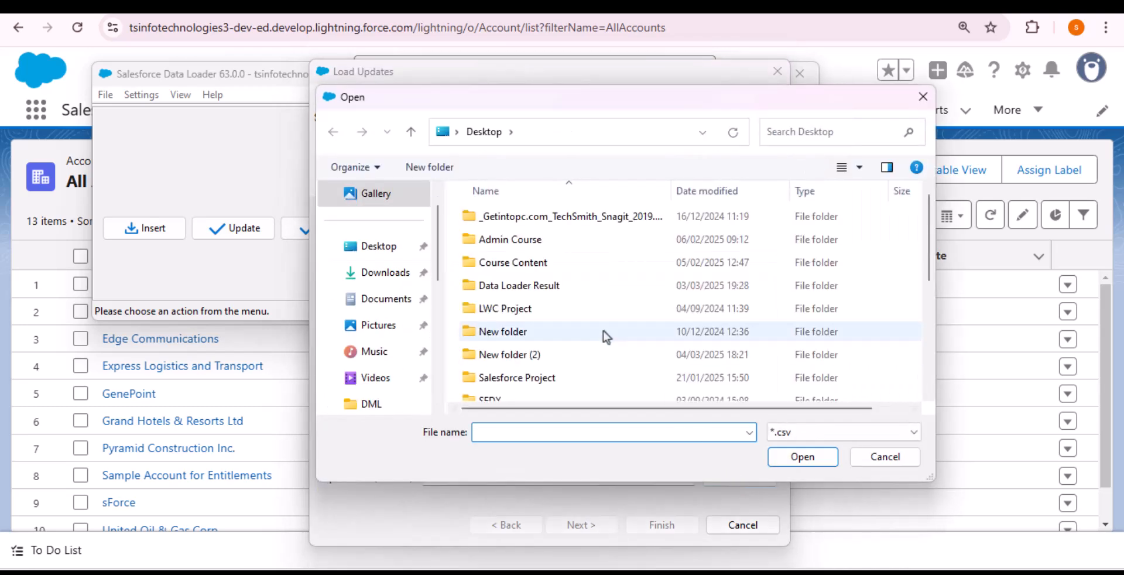
{"action": "scroll", "coordinate": [610, 318], "scroll_direction": "down", "scroll_amount": 1}
{"action": "scroll", "coordinate": [611, 318], "scroll_direction": "up", "scroll_amount": 1}
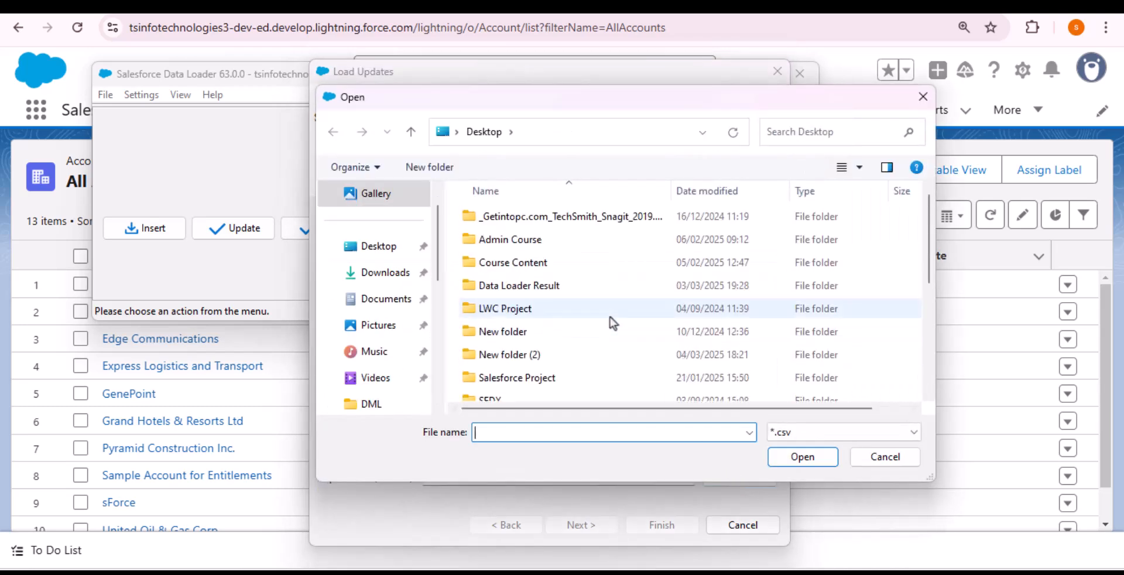
{"action": "scroll", "coordinate": [611, 318], "scroll_direction": "down", "scroll_amount": 1}
{"action": "scroll", "coordinate": [610, 318], "scroll_direction": "down", "scroll_amount": 2}
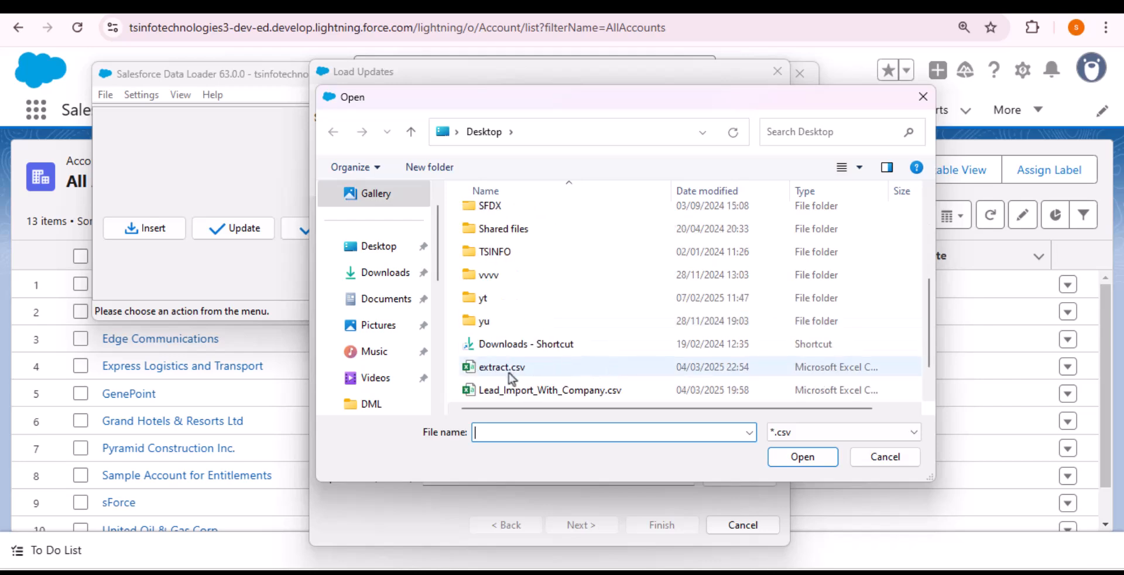
{"action": "left_click", "coordinate": [542, 368]}
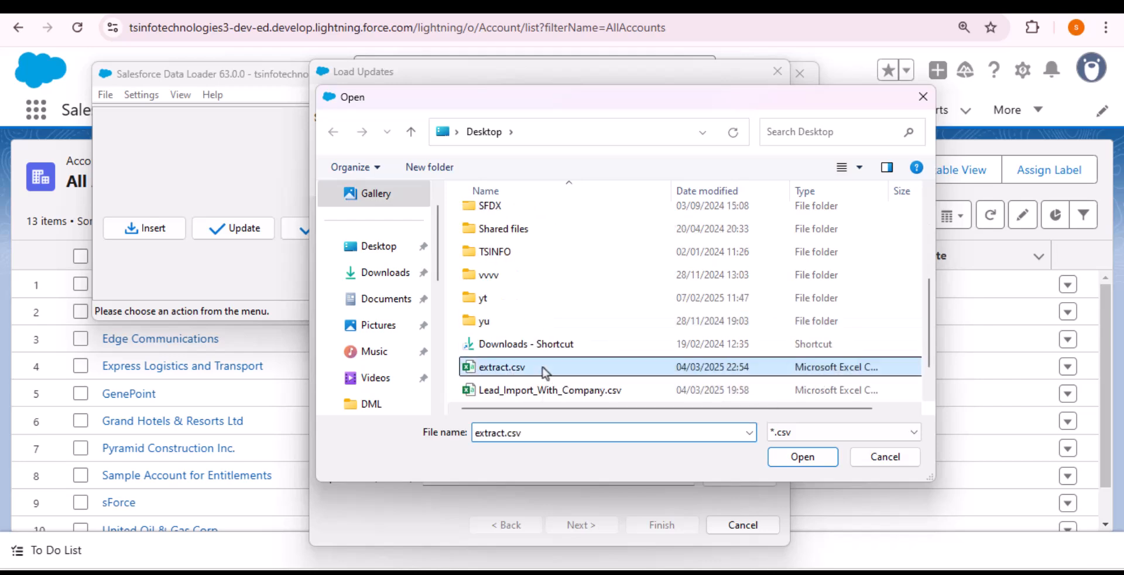
{"action": "left_click", "coordinate": [802, 458]}
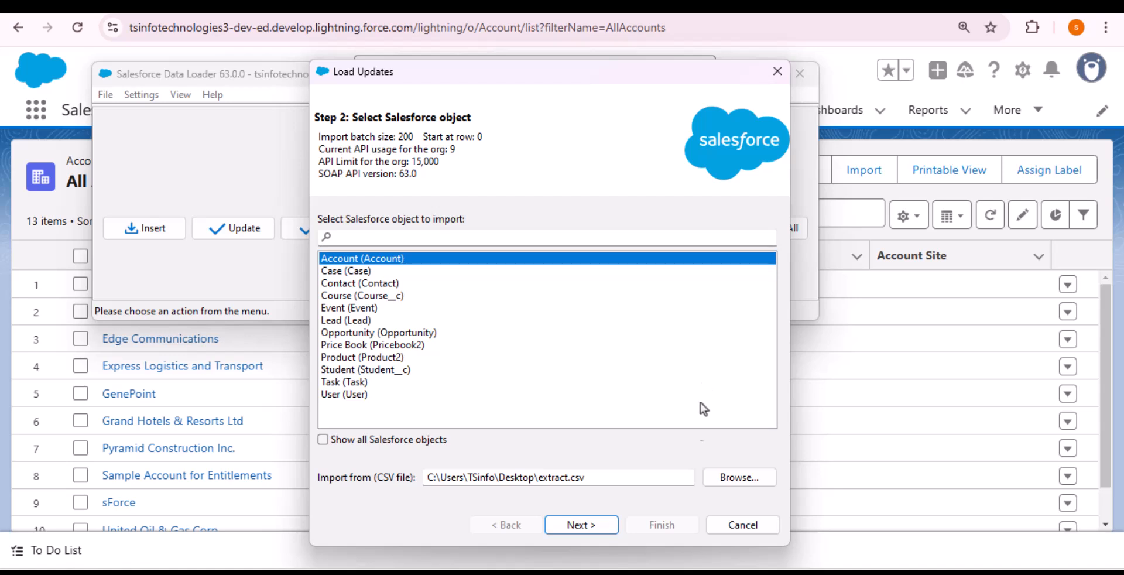
{"action": "left_click", "coordinate": [582, 530]}
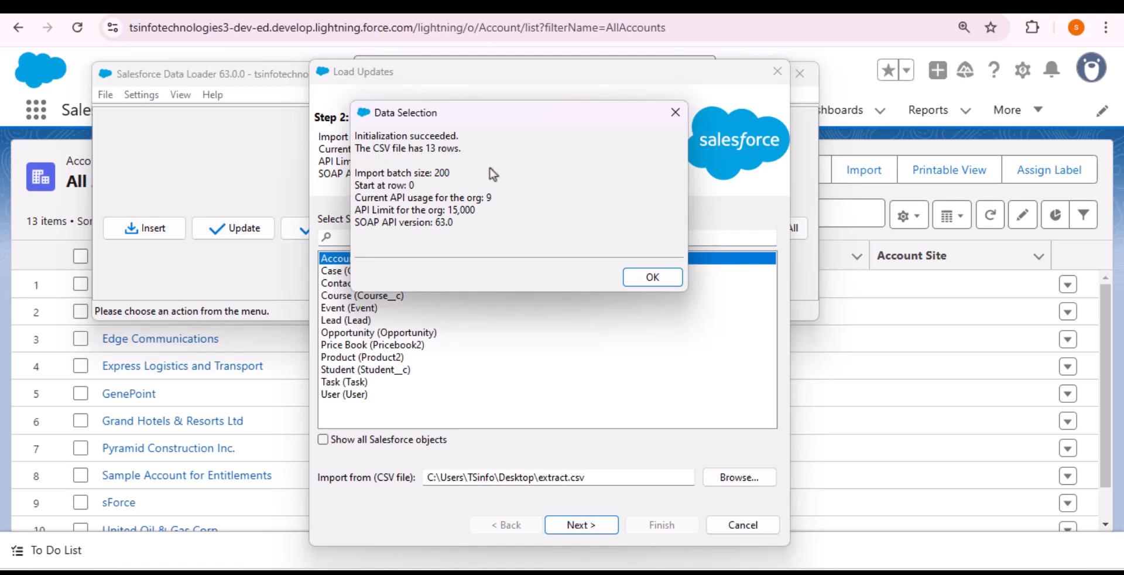
{"action": "left_click", "coordinate": [637, 275]}
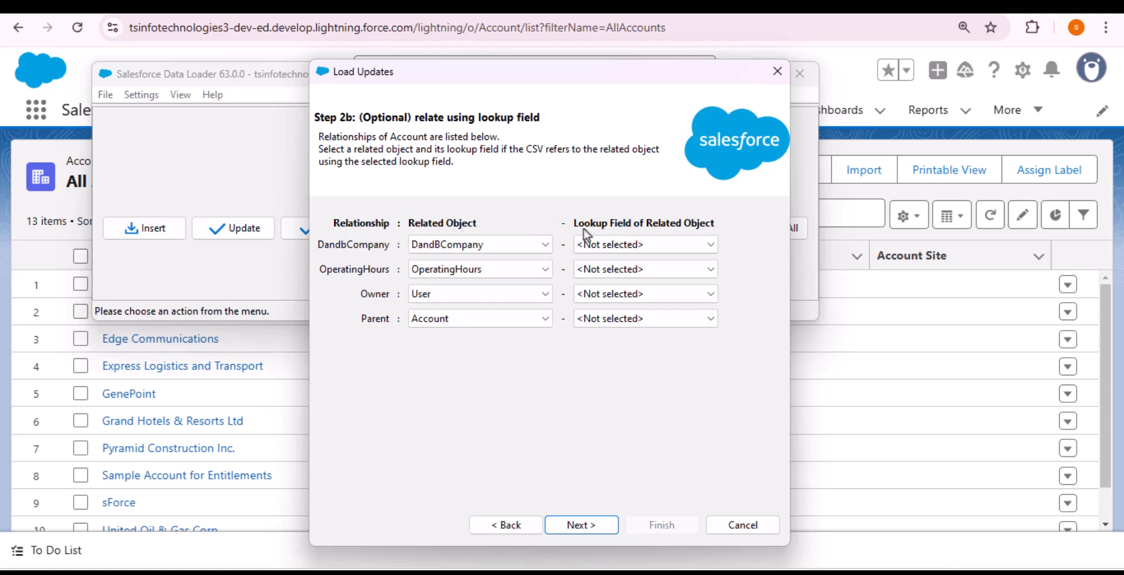
Leave the lookup relations unselected, accept the automatic field mapping, and run the update with New folder (2) as the results folder
{"action": "left_click", "coordinate": [608, 525]}
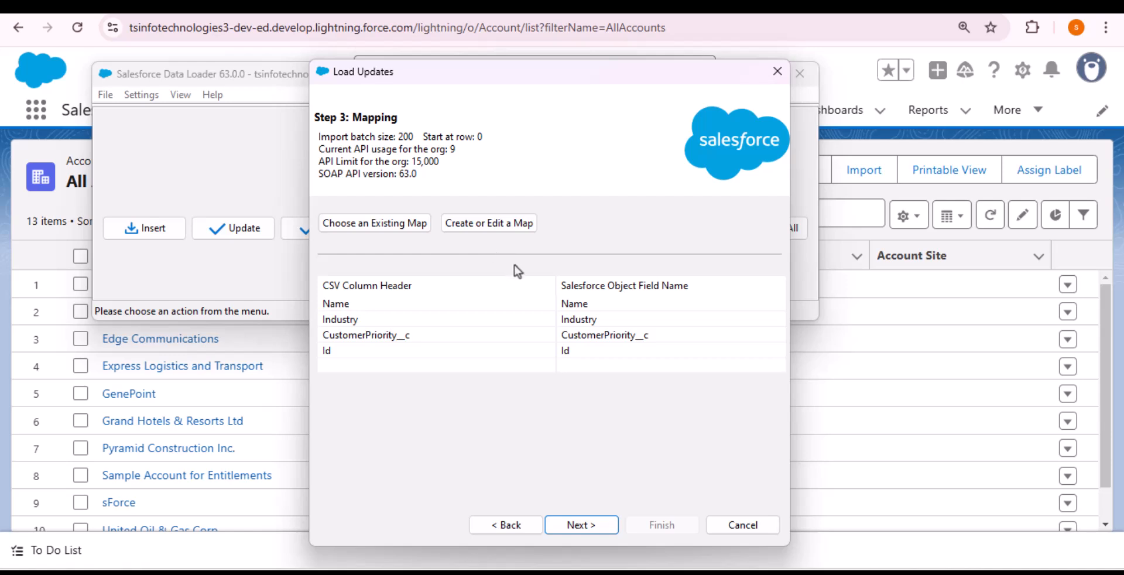
{"action": "left_click", "coordinate": [580, 525]}
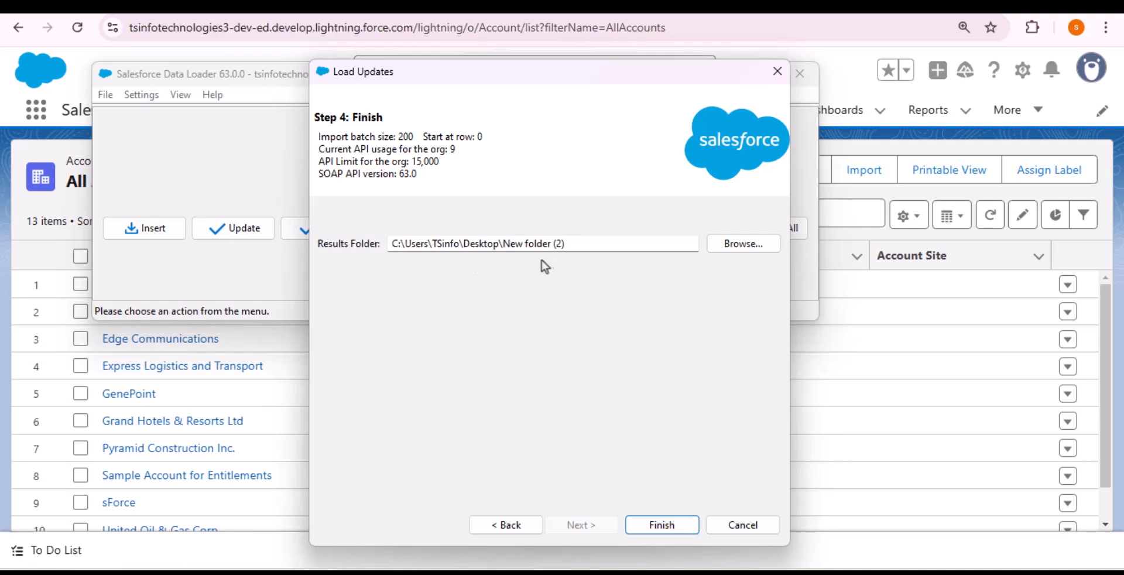
{"action": "left_click", "coordinate": [662, 527]}
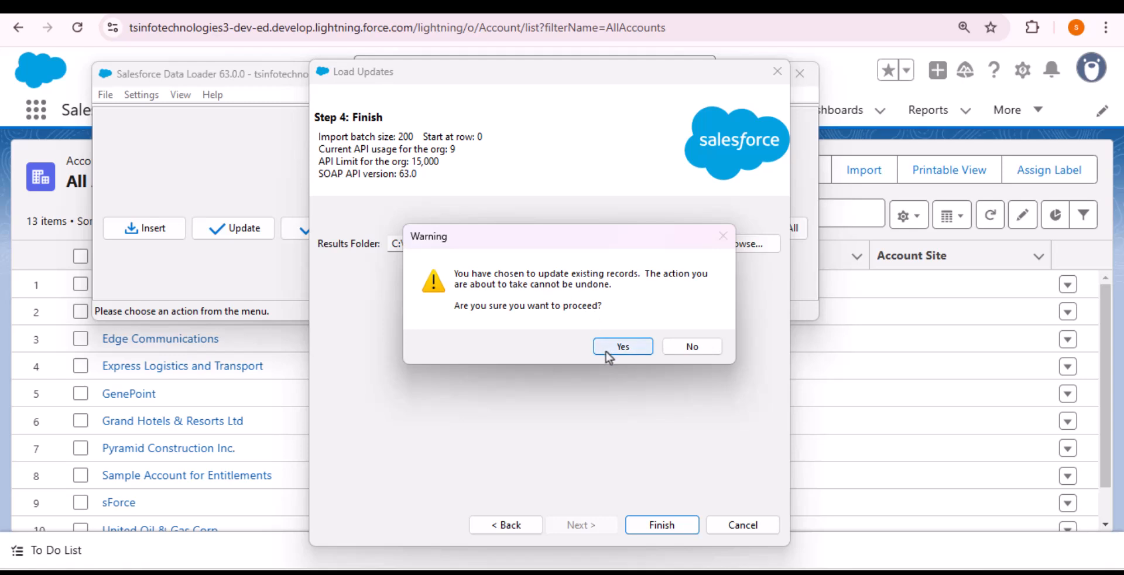
{"action": "left_click", "coordinate": [622, 348]}
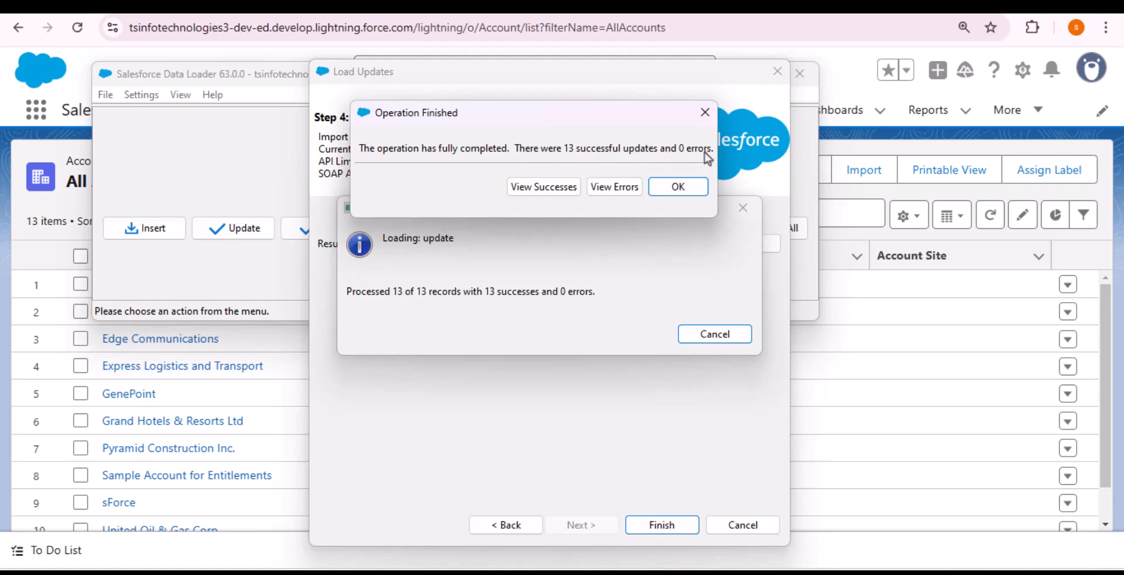
{"action": "left_click", "coordinate": [673, 194]}
Minimize Data Loader and reload the All Accounts list in Salesforce to check the Customer Priority values
{"action": "left_click", "coordinate": [726, 76]}
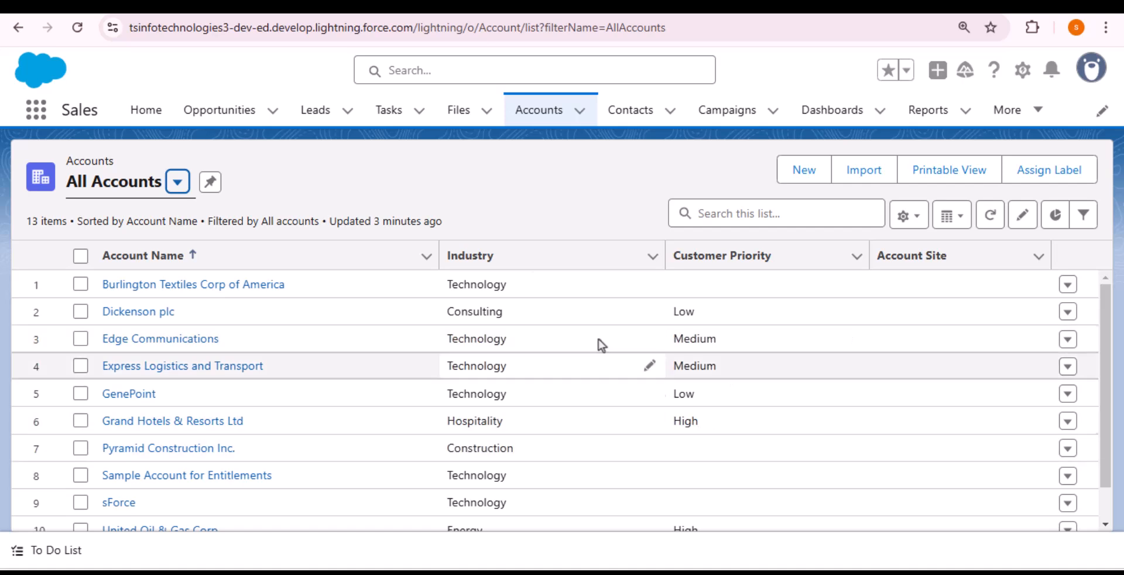
{"action": "left_click", "coordinate": [76, 28]}
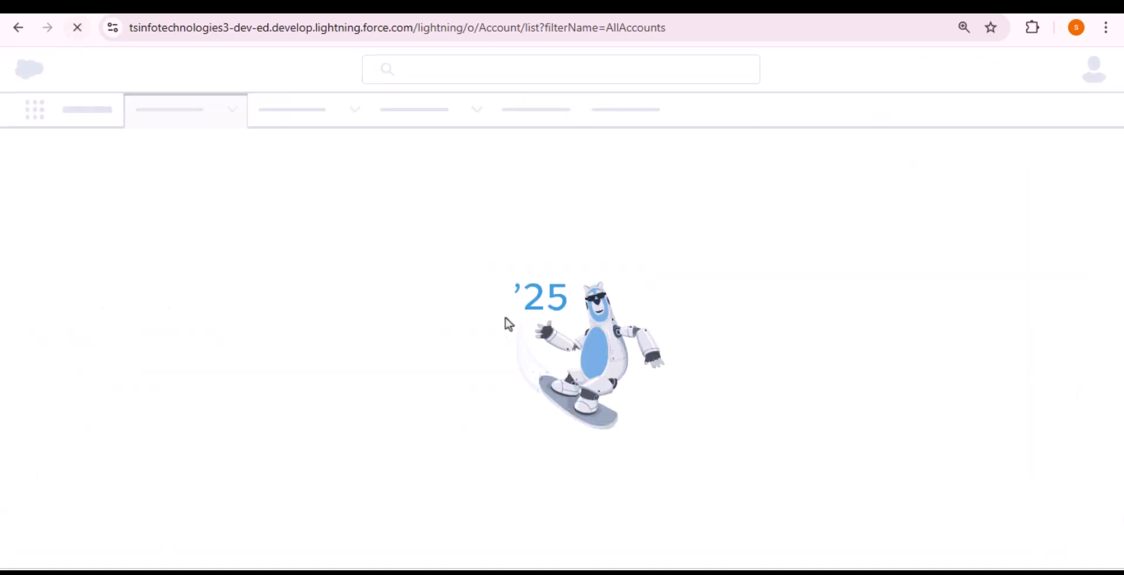